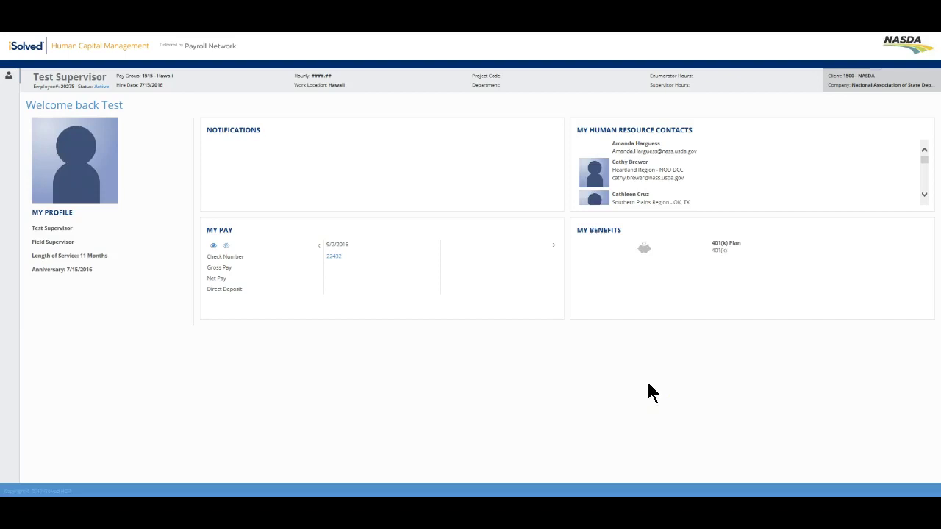
Step: Switch iSolved to Supervisor View from the user icon menu
left_click(603, 385)
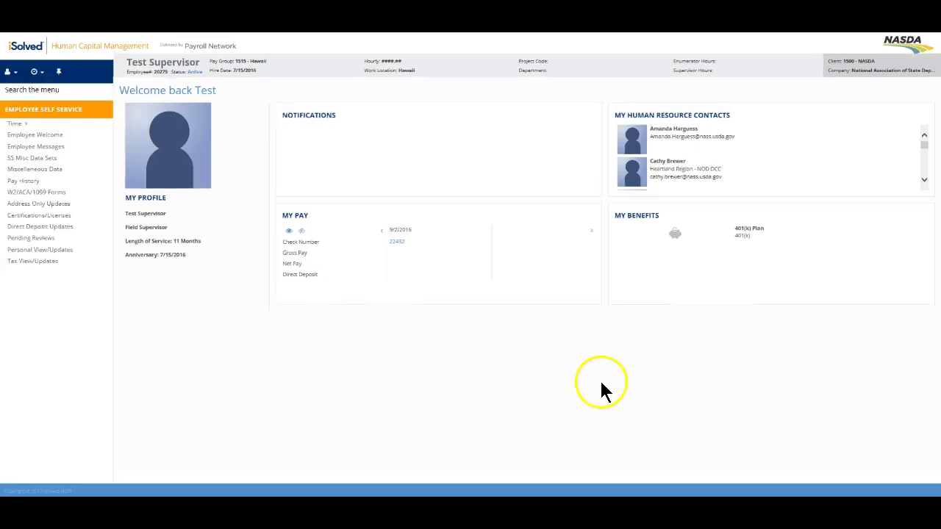
left_click(9, 73)
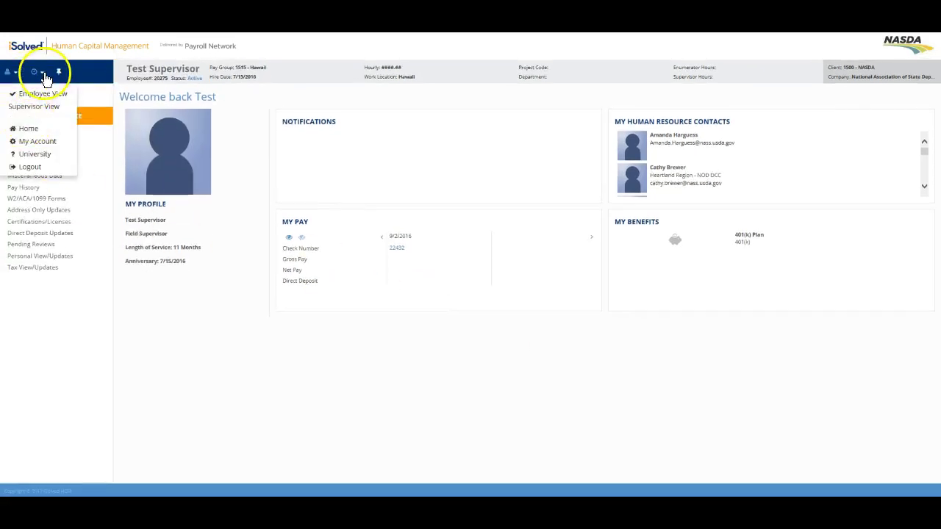
left_click(26, 108)
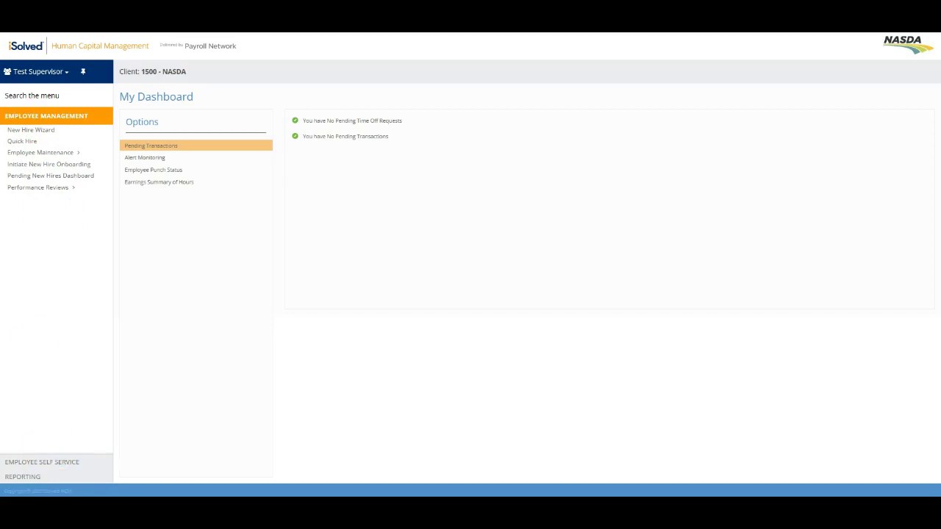
left_click(52, 463)
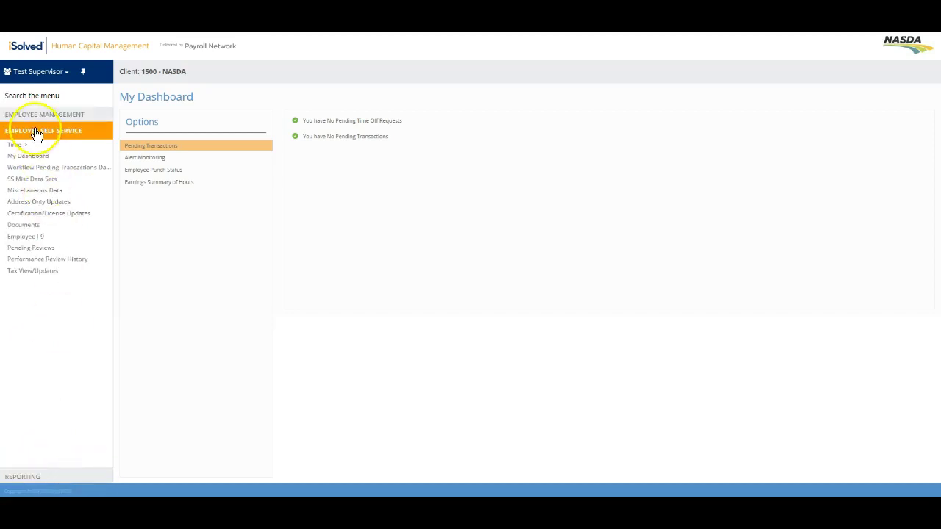
left_click(37, 476)
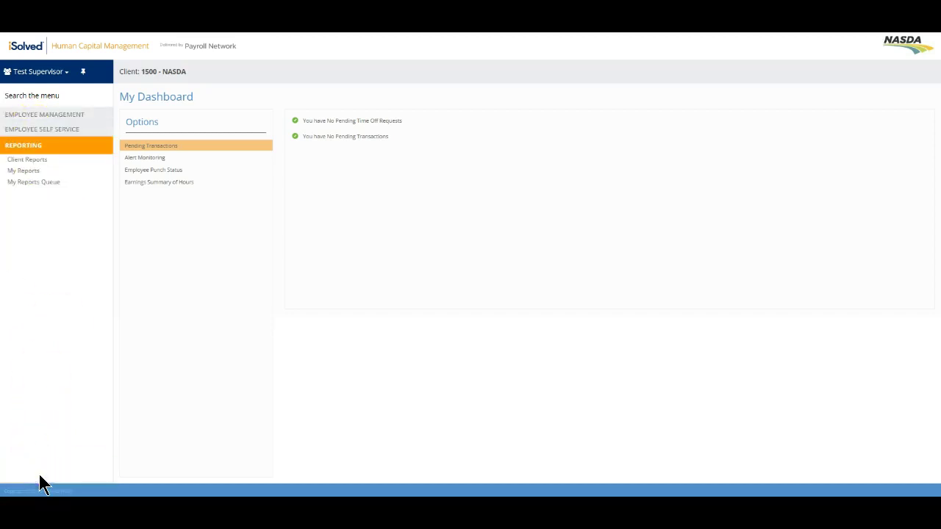
left_click(75, 132)
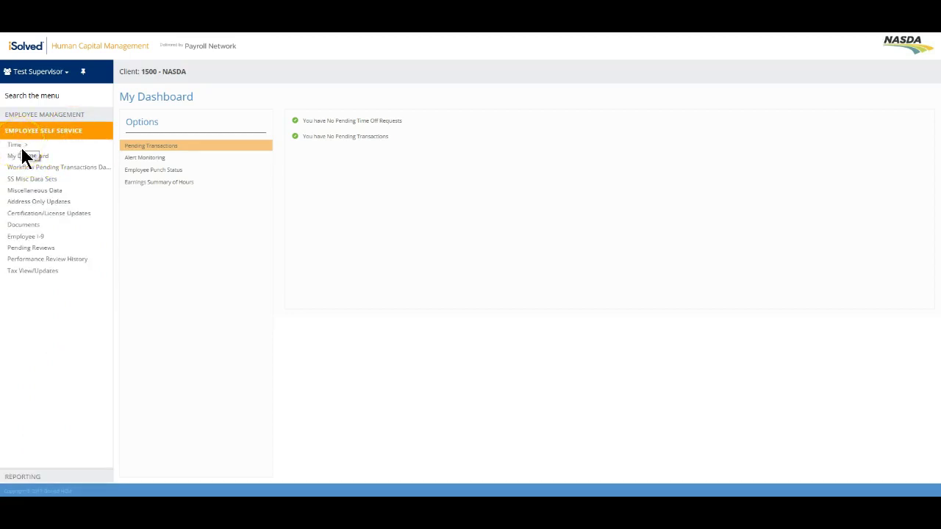
left_click(40, 476)
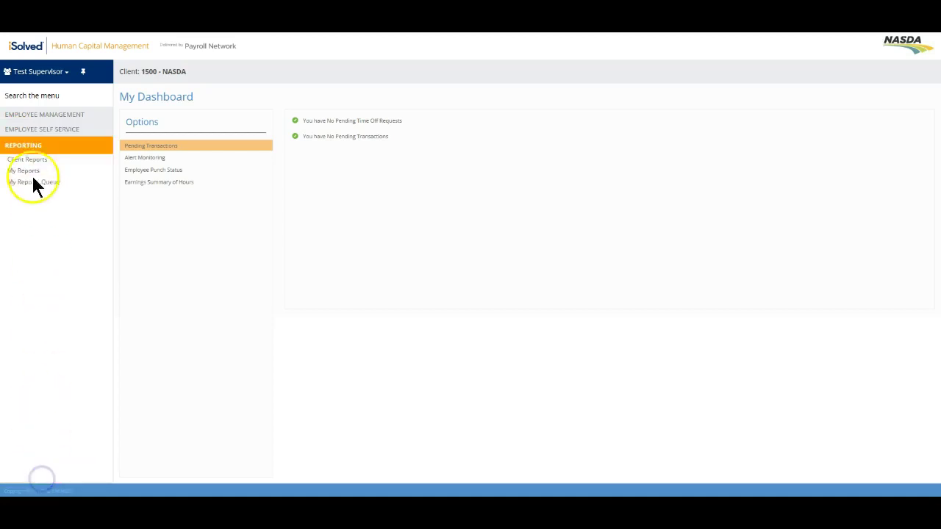
left_click(34, 117)
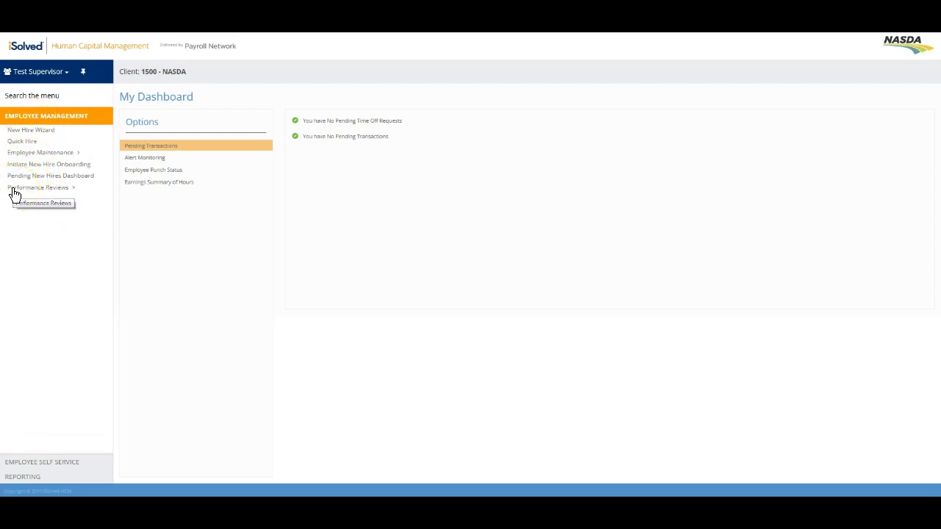
Step: Expand Performance Reviews, choose Add Review, and start a new review for Test Employee
left_click(46, 192)
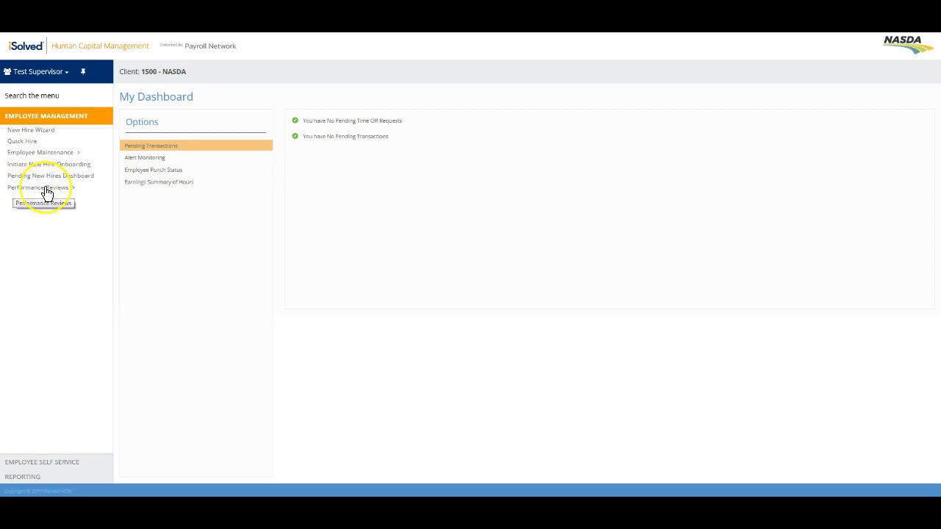
left_click(47, 193)
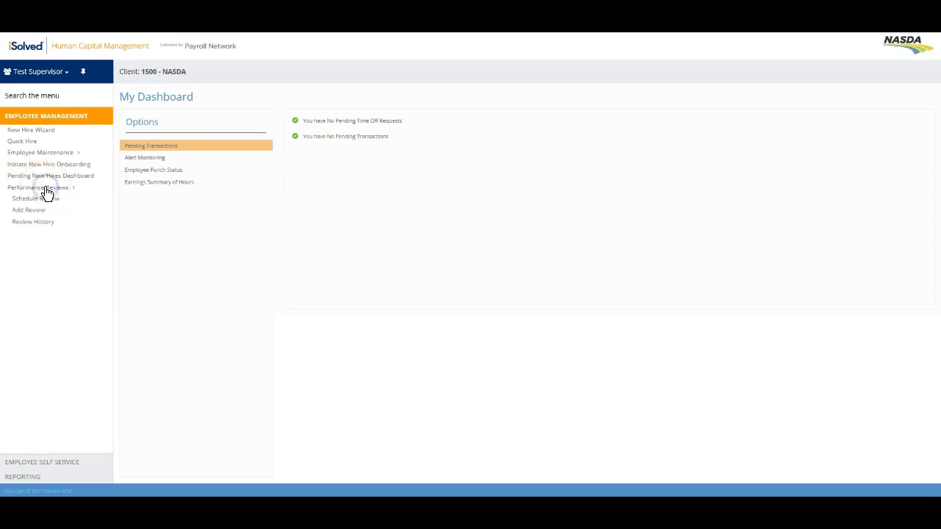
left_click(51, 202)
left_click(34, 211)
left_click(46, 227)
left_click(28, 212)
left_click(35, 214)
left_click(35, 213)
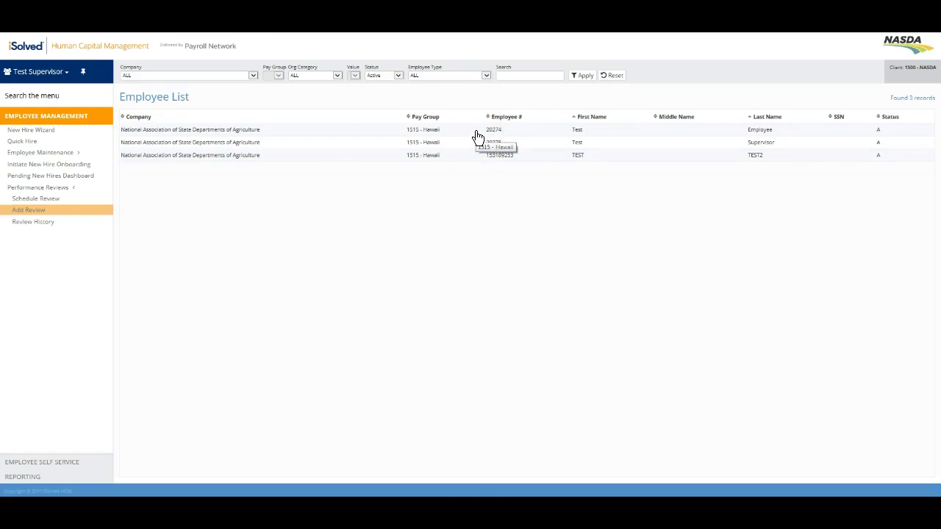
left_click(475, 132)
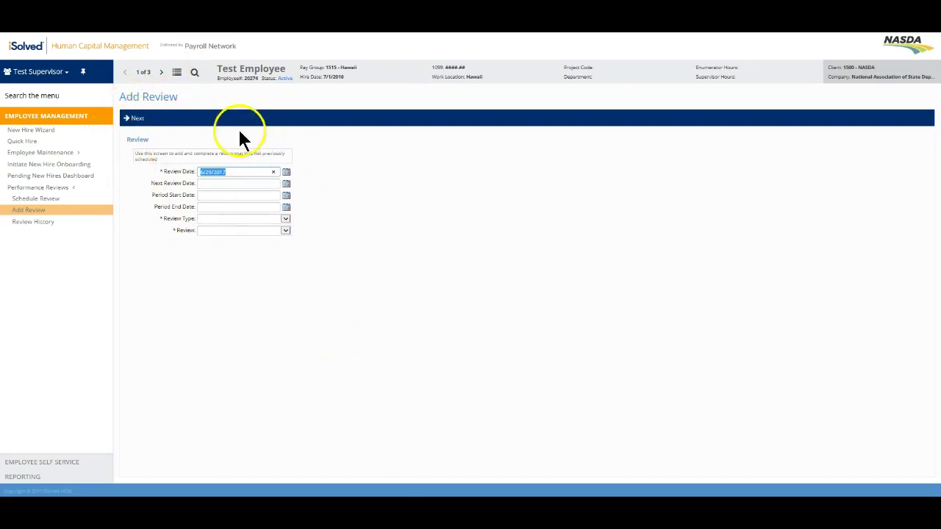
Step: Set Review Type to NASDA Enumerator/Supervisor and Review to NAS-008 NASDA Field Enumerator Performance Eval
left_click(223, 194)
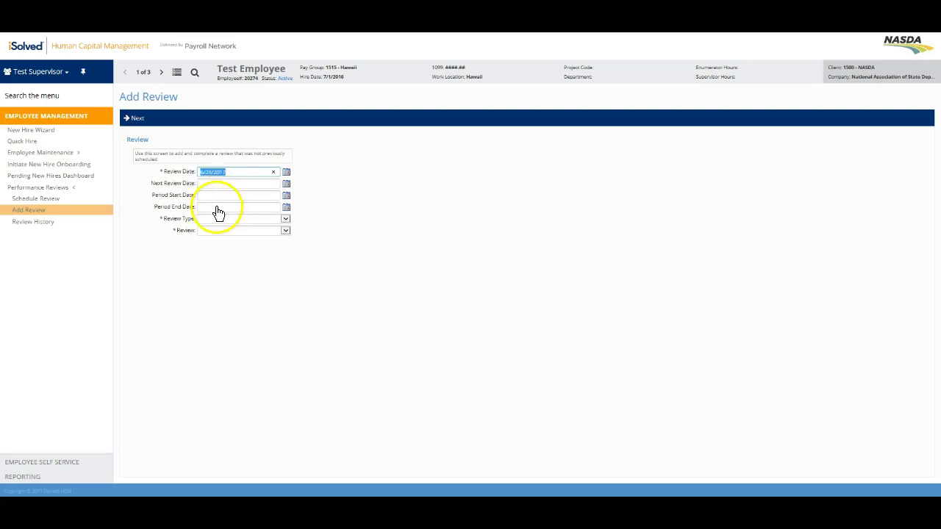
left_click(168, 187)
left_click(286, 220)
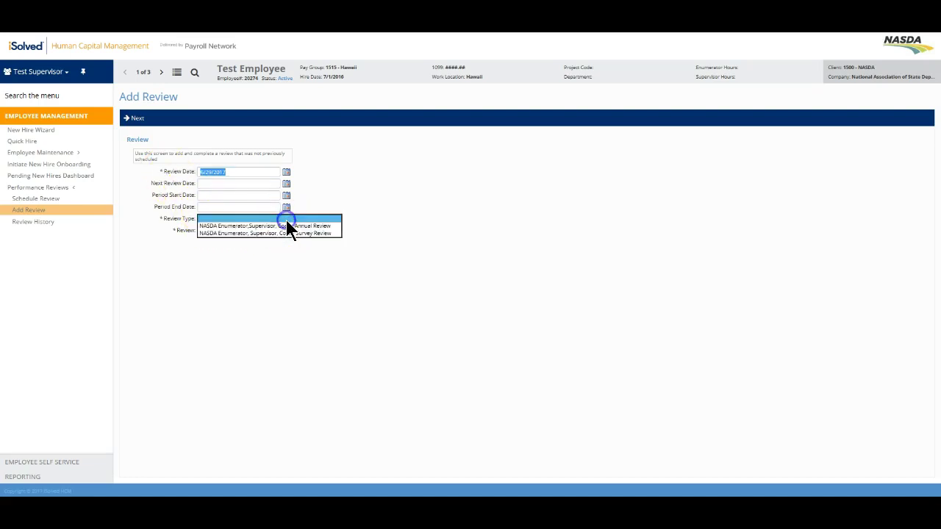
left_click(334, 226)
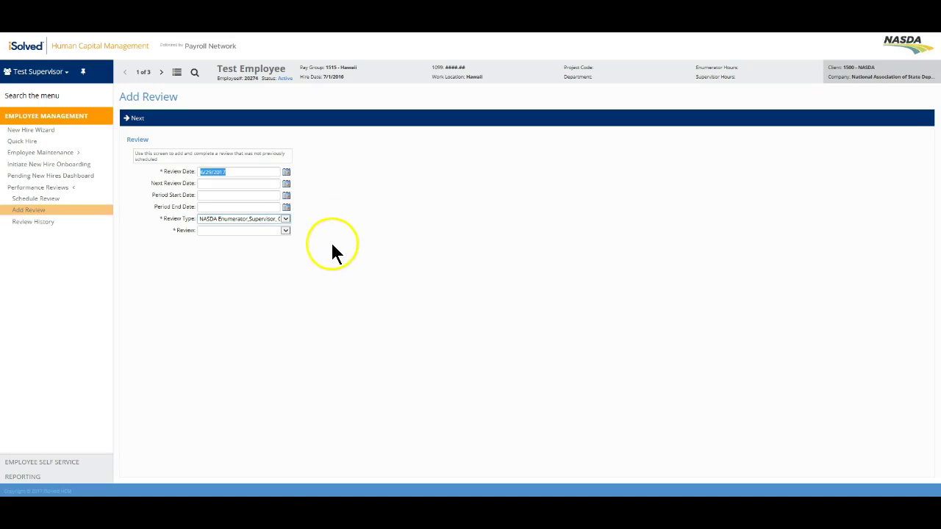
left_click(285, 231)
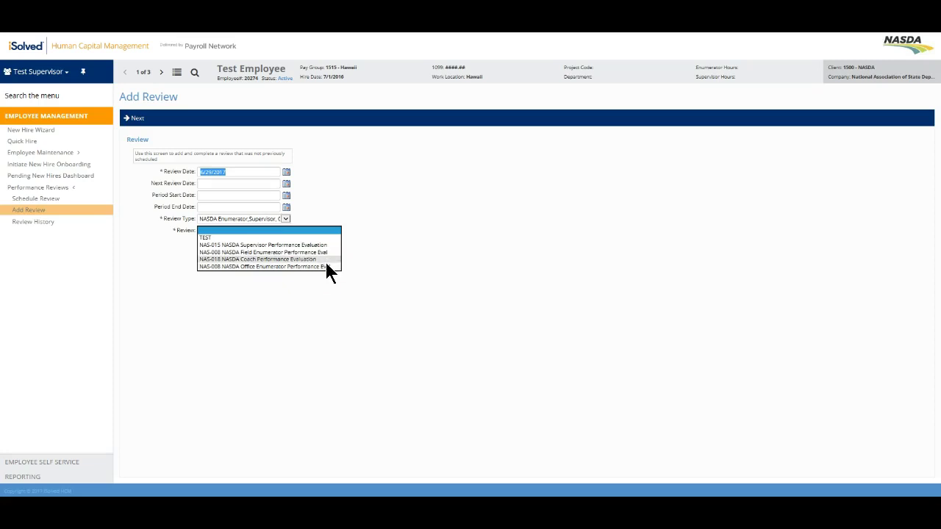
left_click(323, 252)
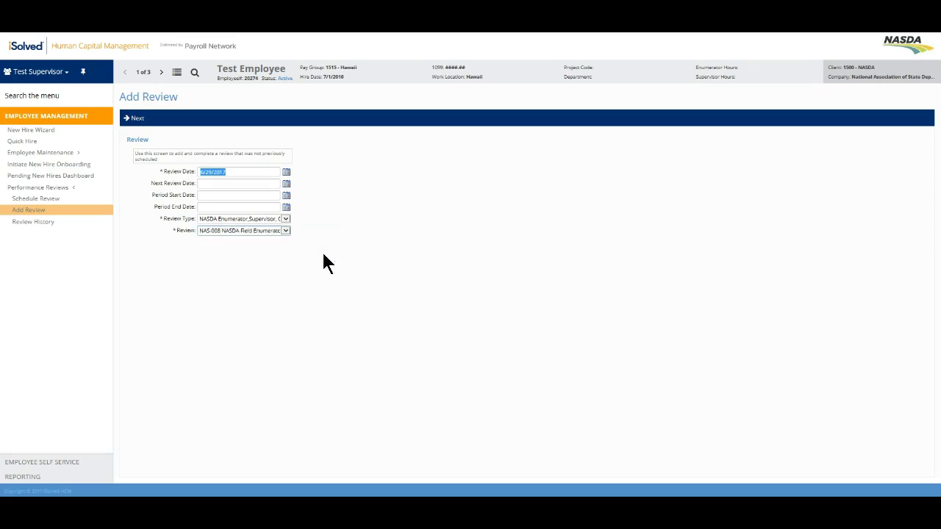
left_click(237, 175)
left_click(132, 121)
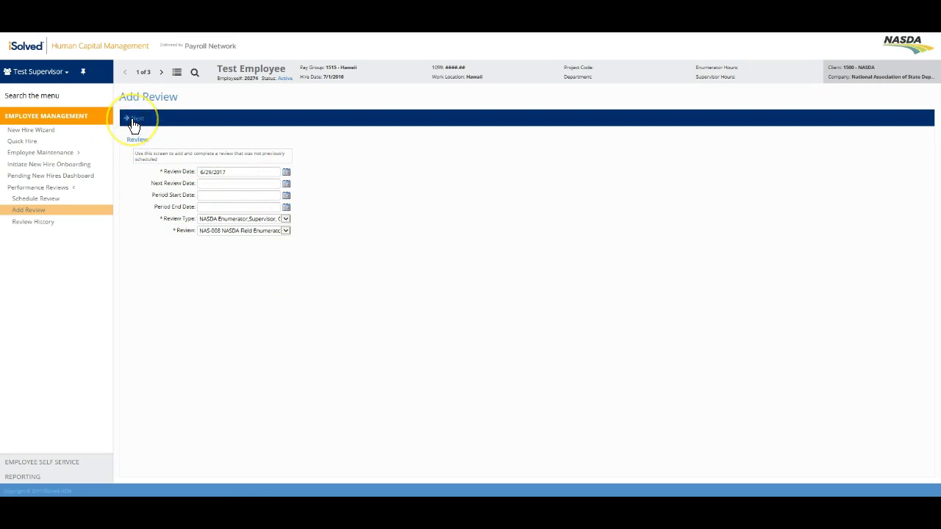
Step: Enter 'Test' comments on the first review questions, through Number of surveys completed
left_click(132, 122)
left_click(163, 197)
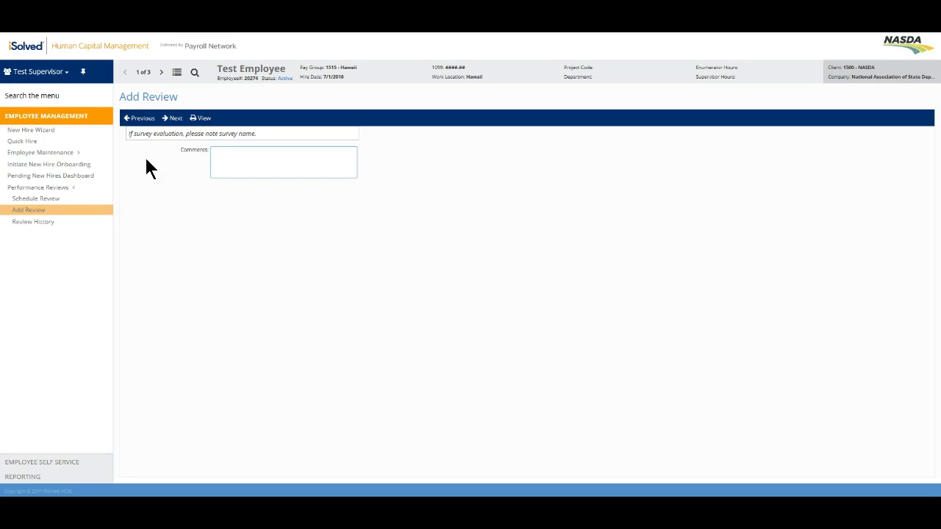
type("Test")
left_click(166, 120)
left_click(185, 191)
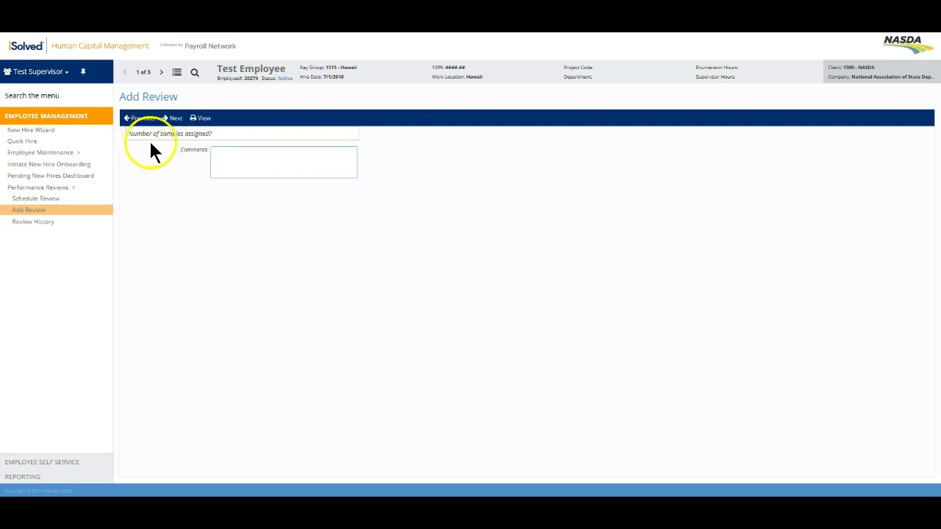
type("Test")
left_click(177, 119)
left_click(230, 169)
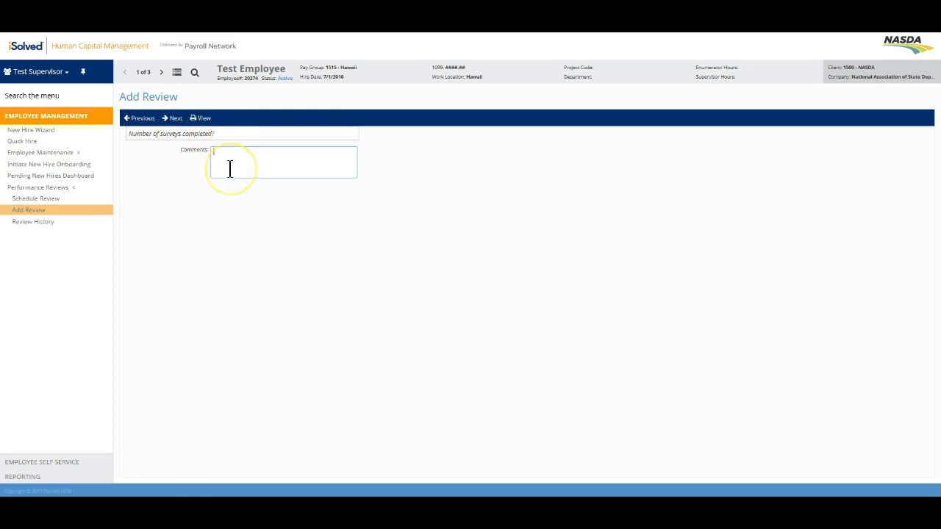
type("Test")
Step: Move ahead to Number of refusals, then return to the Number of samples assigned question
left_click(186, 136)
left_click(178, 125)
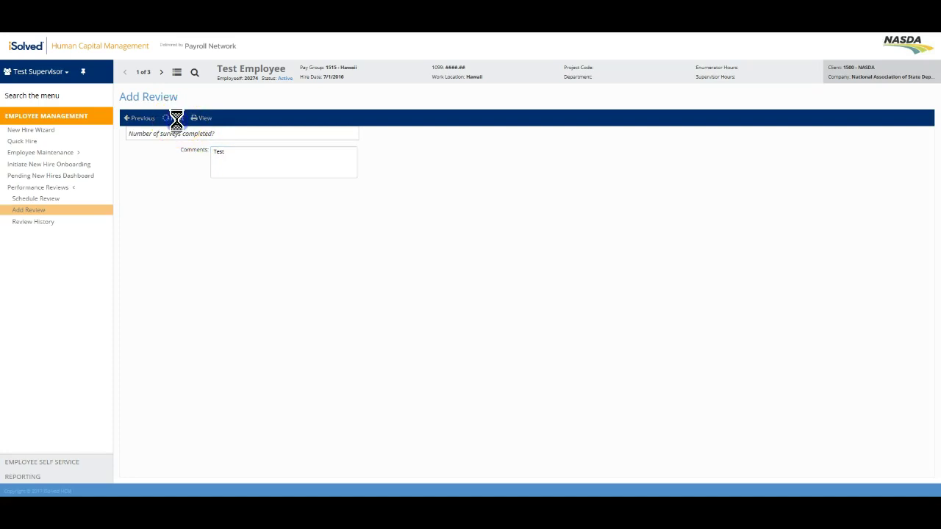
left_click(163, 86)
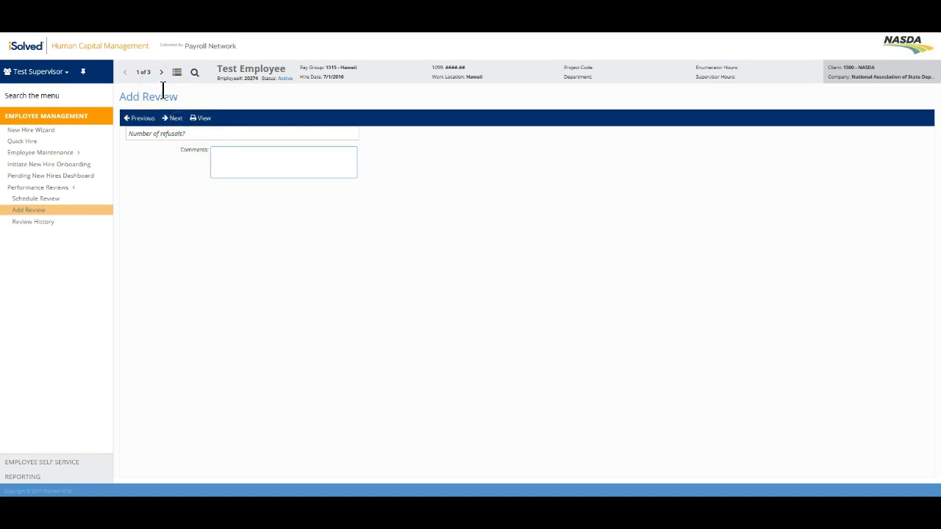
left_click(134, 121)
left_click(134, 121)
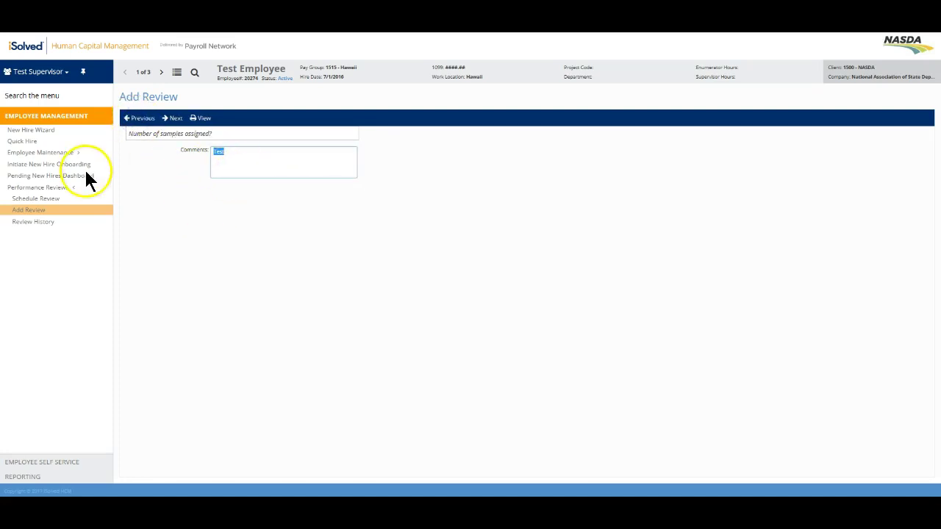
Step: Advance past the count, cost and overtime questions to the TRAINING PERFORMANCE rating question
left_click(174, 119)
left_click(174, 121)
left_click(175, 121)
left_click(174, 121)
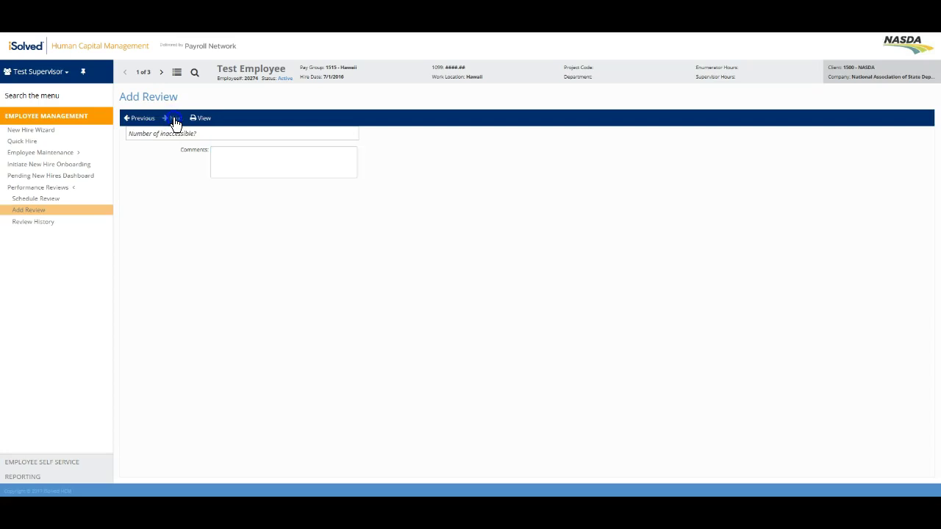
left_click(174, 121)
left_click(174, 120)
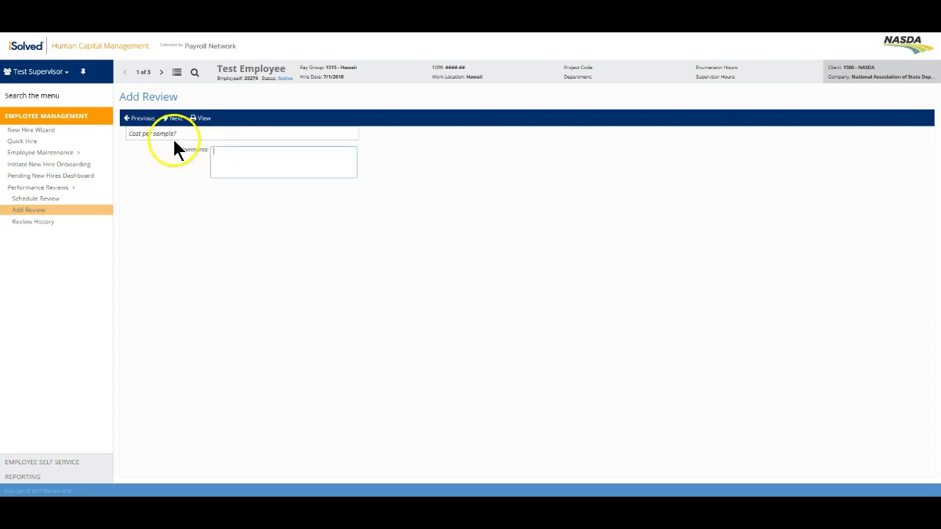
left_click(211, 153)
left_click(174, 121)
left_click(174, 120)
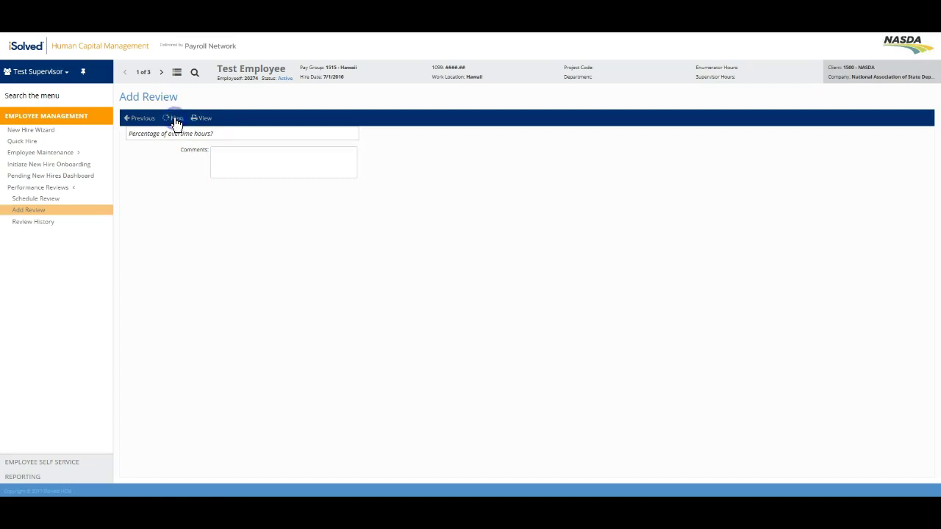
left_click(174, 121)
Step: View the TRAINING PERFORMANCE Rating choices but leave it unset, then focus the Comments box
left_click(184, 198)
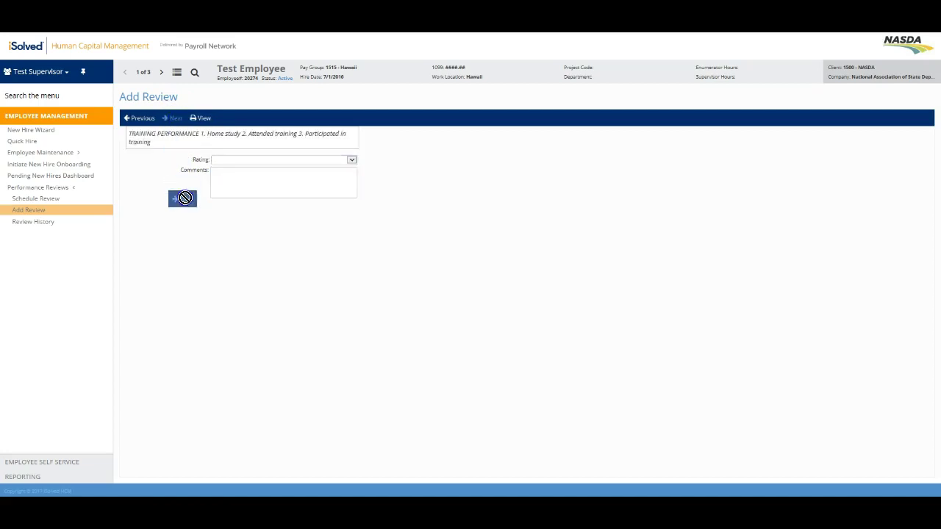
left_click(351, 160)
left_click(349, 158)
left_click(248, 180)
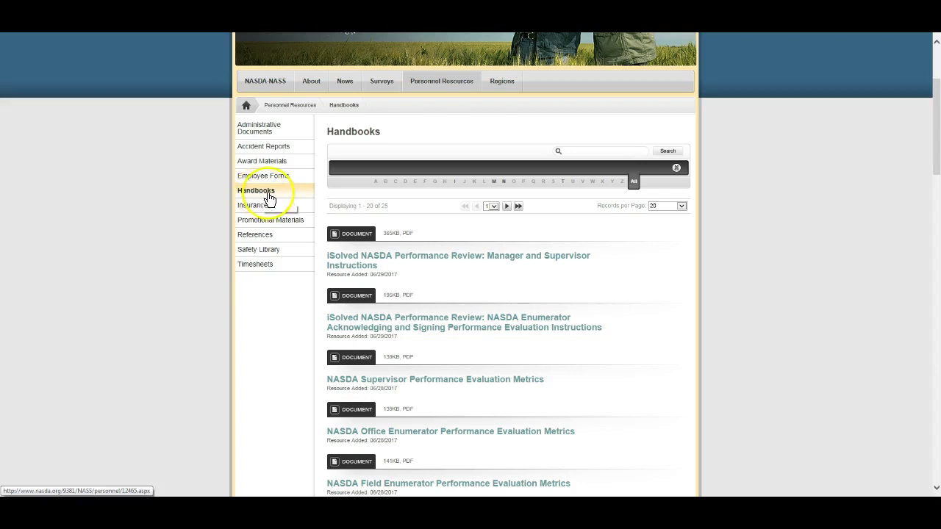
Step: Open the NASDA Field Enumerator Performance Evaluation Metrics PDF from the Handbooks list
left_click(754, 279)
scroll(735, 294, "down", 3)
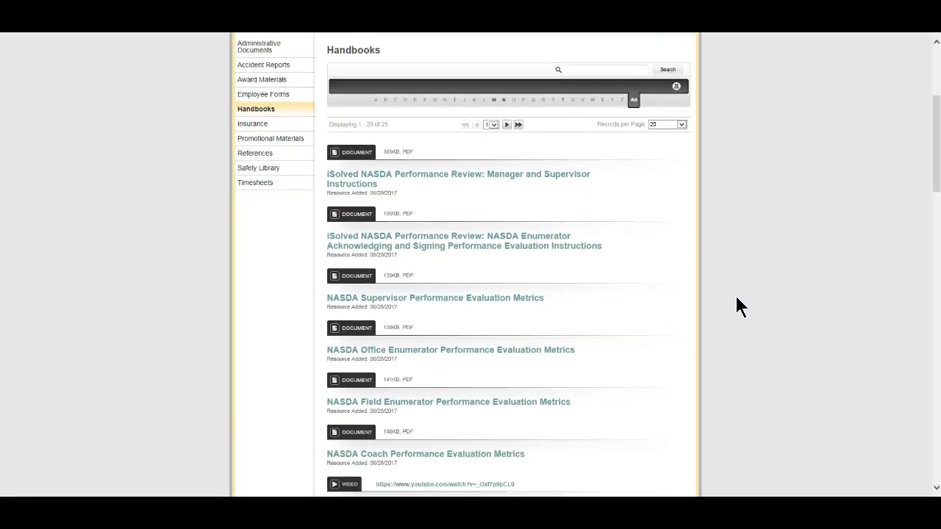
scroll(737, 303, "up", 1)
scroll(735, 295, "up", 1)
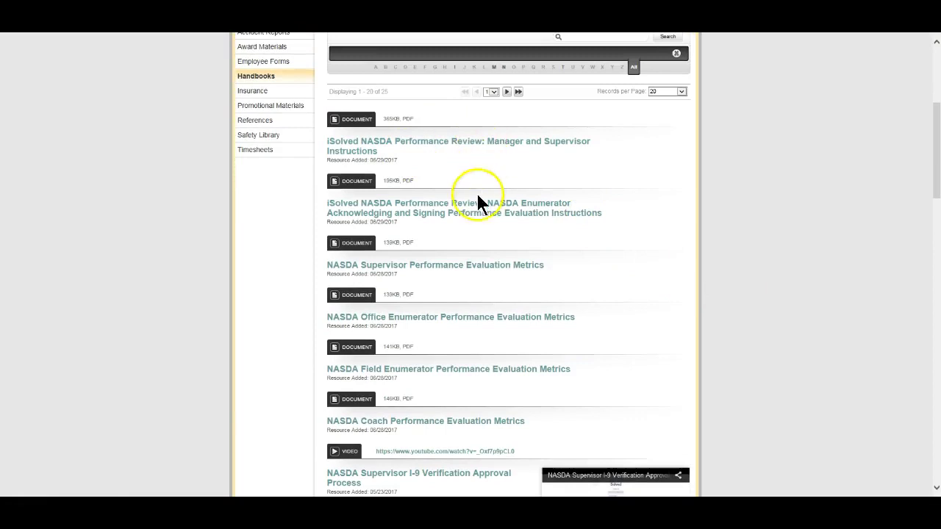
scroll(721, 309, "down", 1)
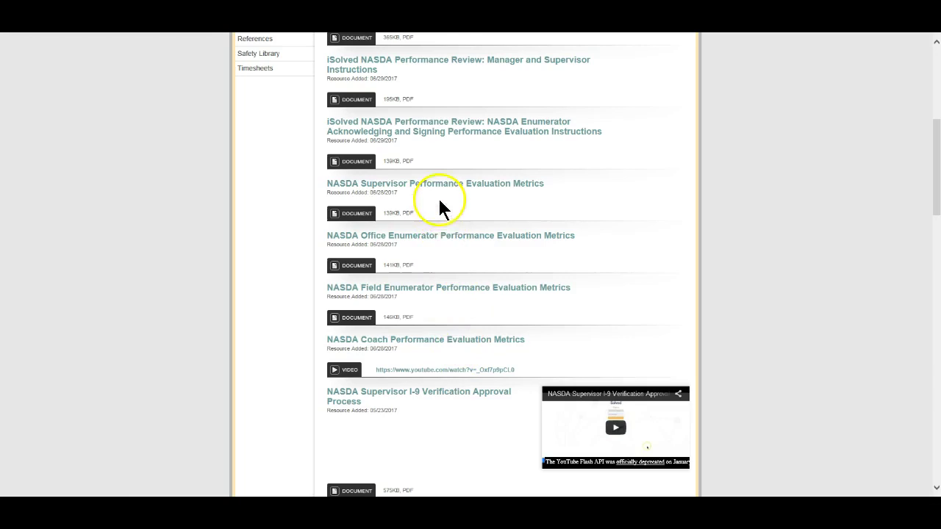
left_click(435, 289)
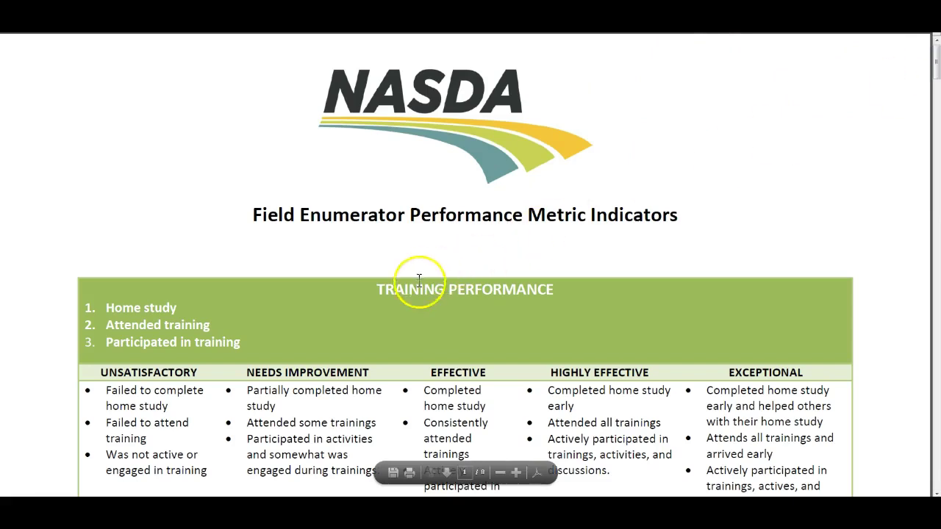
Step: Highlight the TRAINING PERFORMANCE heading and view its Unsatisfactory-to-Exceptional rating criteria
left_click_drag(378, 289, 506, 292)
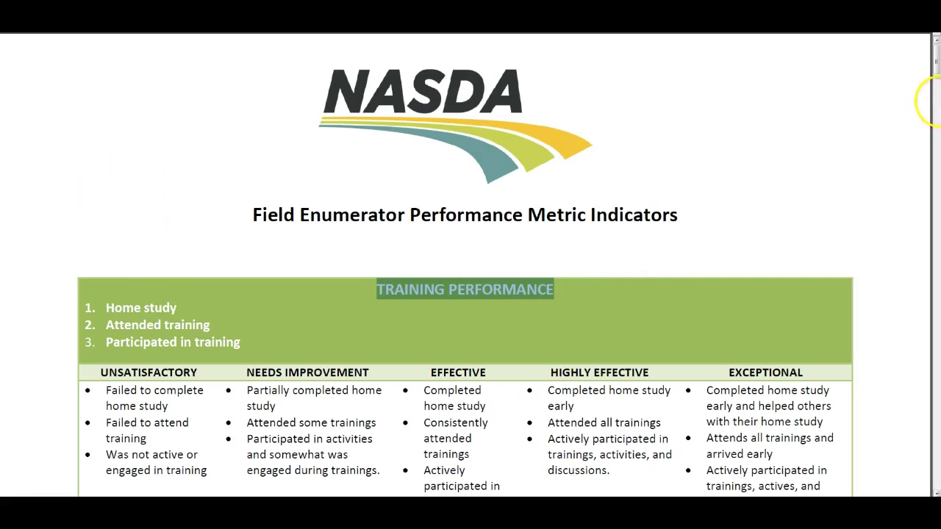
scroll(937, 79, "down", 5)
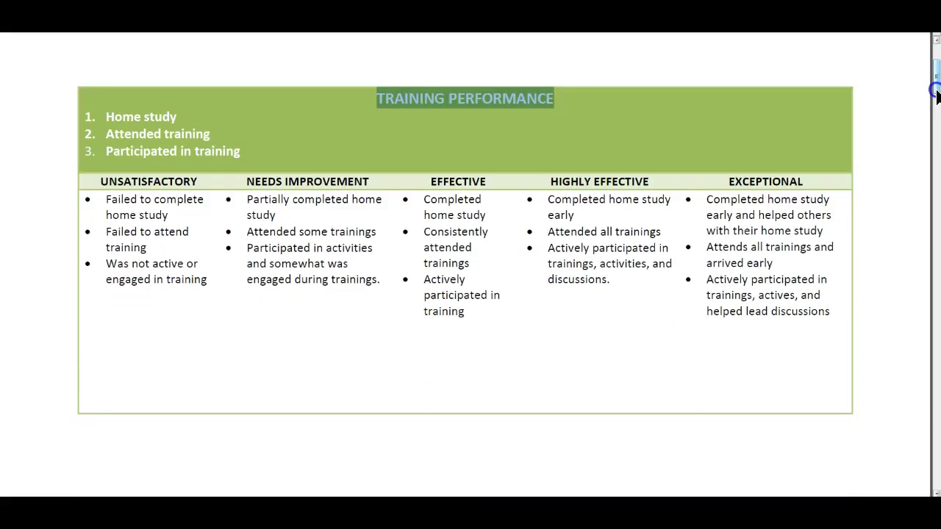
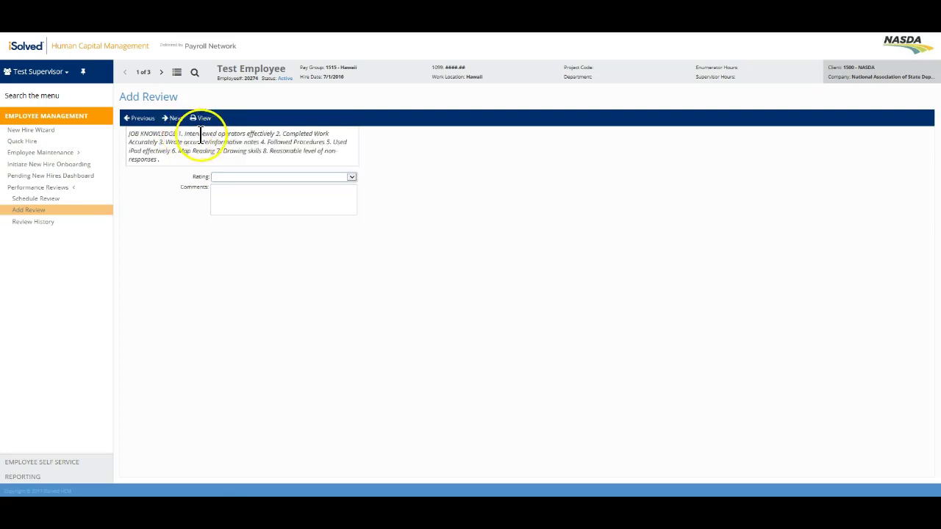
Step: Open the printable NAS-008 NASDA Field Enumerator Performance Eval report of the current review
left_click(199, 122)
left_click(200, 122)
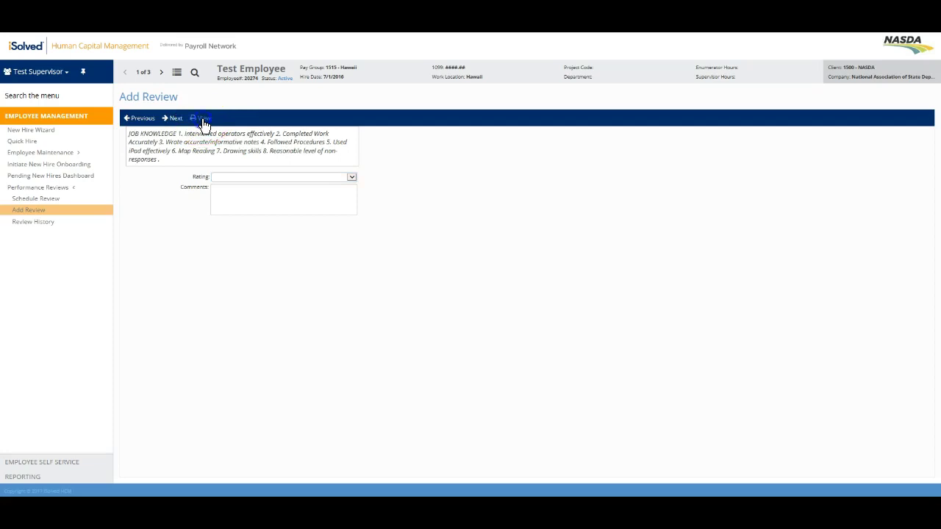
left_click(513, 135)
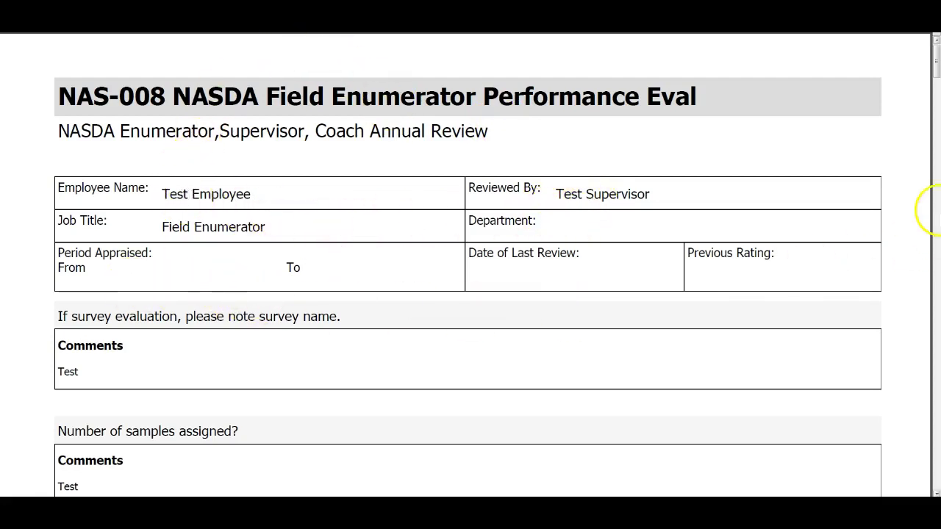
Step: Look over the printed review report, then close it with Ctrl+W to return to the review form
scroll(937, 79, "down", 2)
scroll(937, 80, "down", 2)
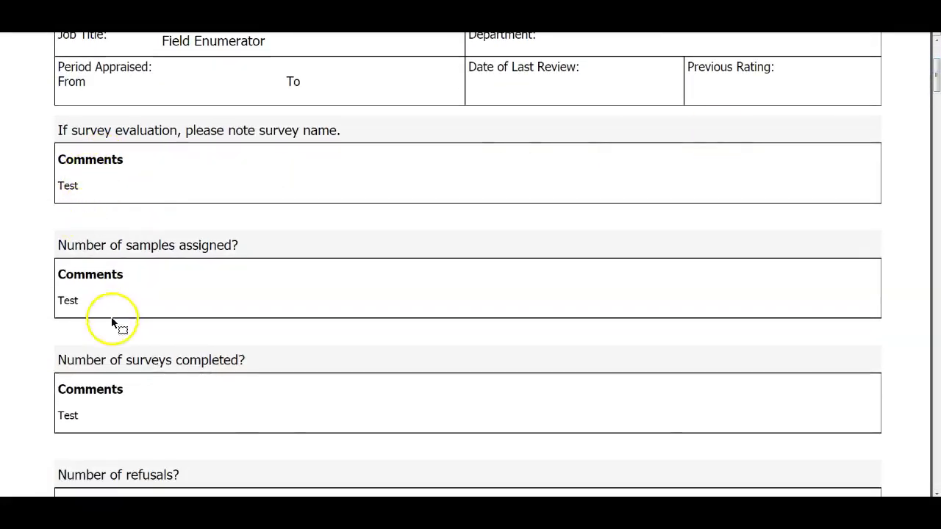
left_click_drag(932, 84, 936, 190)
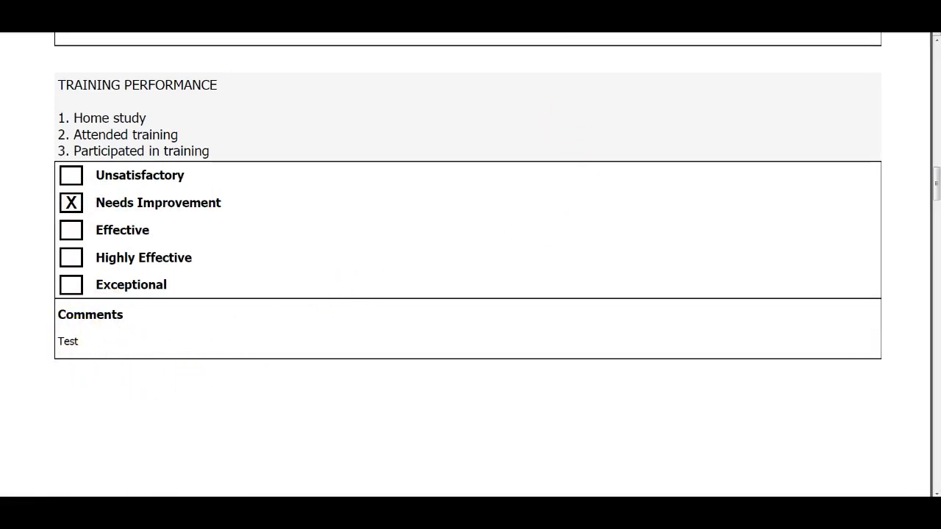
key("ctrl+w")
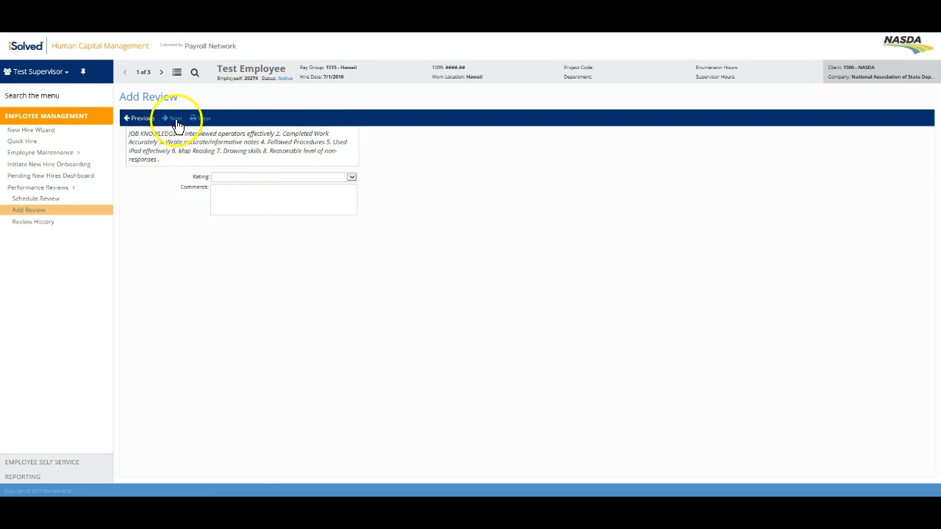
Step: Advance through the remaining items to the Overall item, leaving their ratings unset
left_click(177, 124)
left_click(177, 125)
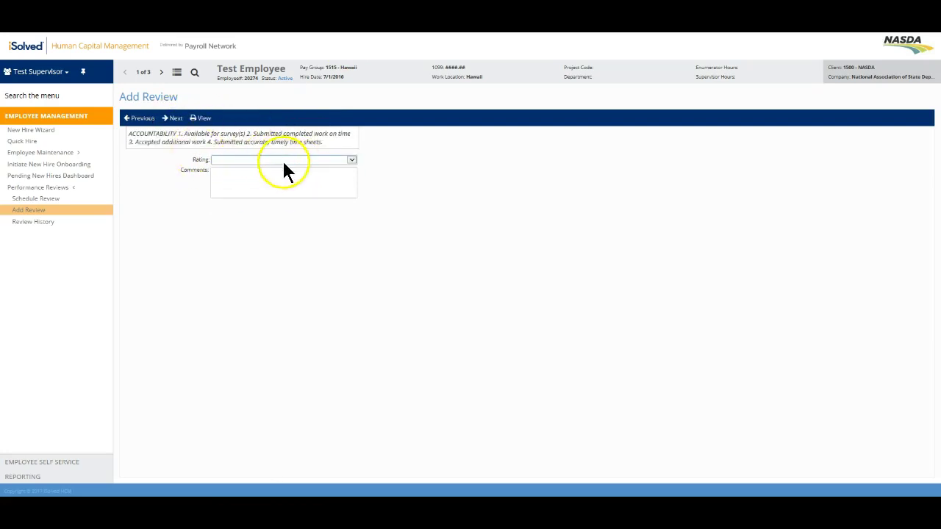
left_click(284, 162)
left_click(165, 154)
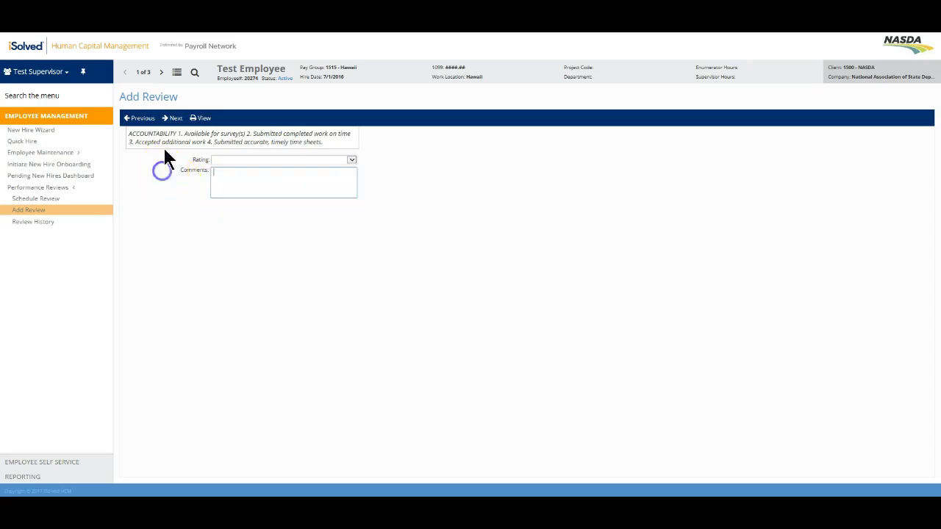
left_click(174, 124)
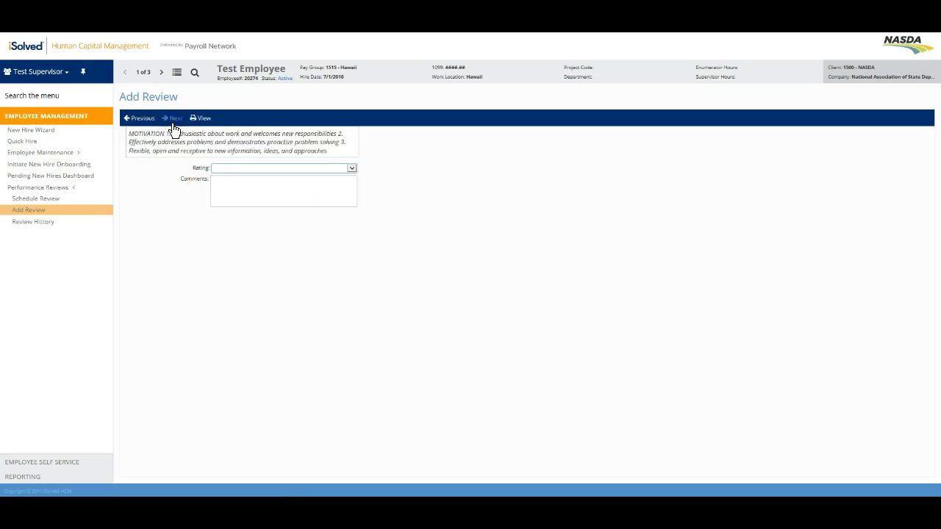
left_click(173, 126)
left_click(174, 126)
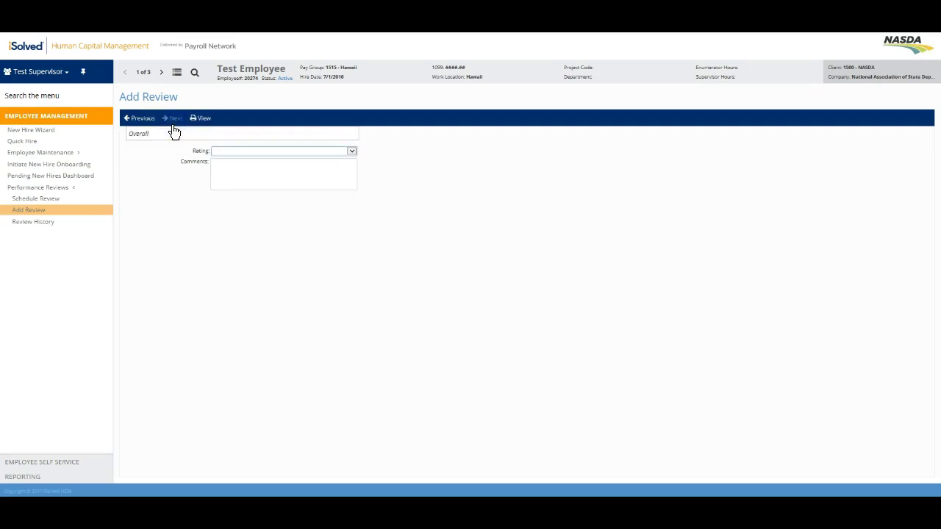
Step: Rate the Overall item Needs Improvement with comment 'Test' and go to the summary
left_click(261, 150)
left_click(264, 167)
left_click(175, 122)
left_click(251, 182)
type("Test")
left_click(175, 119)
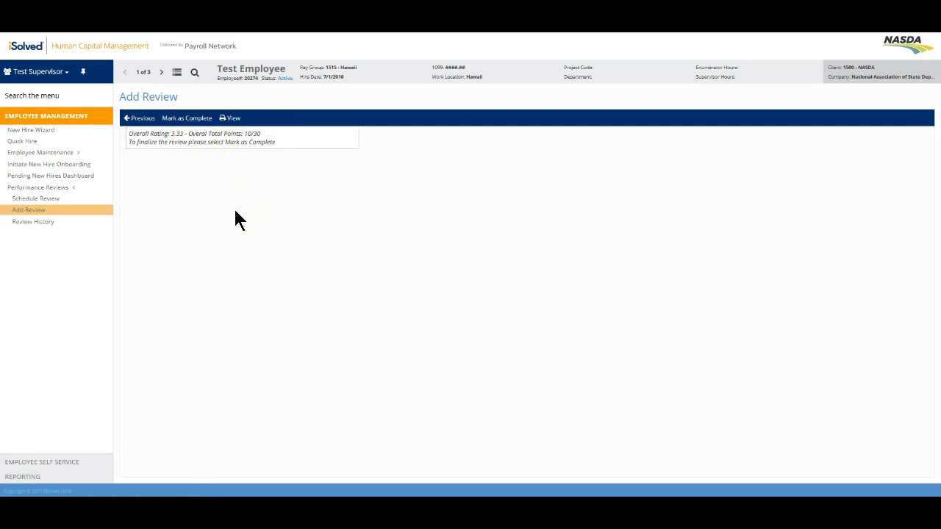
Step: Mark the finished review as complete and confirm it
left_click(177, 120)
left_click(169, 119)
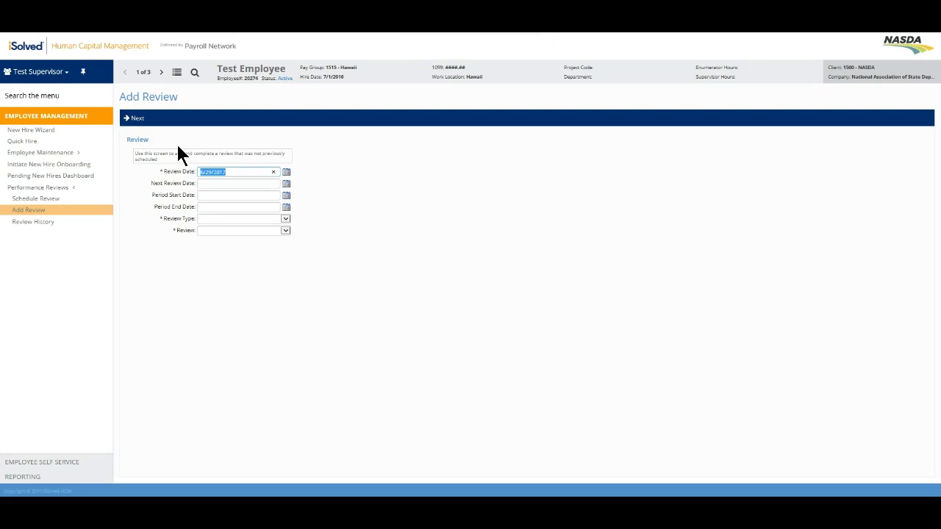
Step: Start a new blank entry on the Schedule Review page
left_click(36, 200)
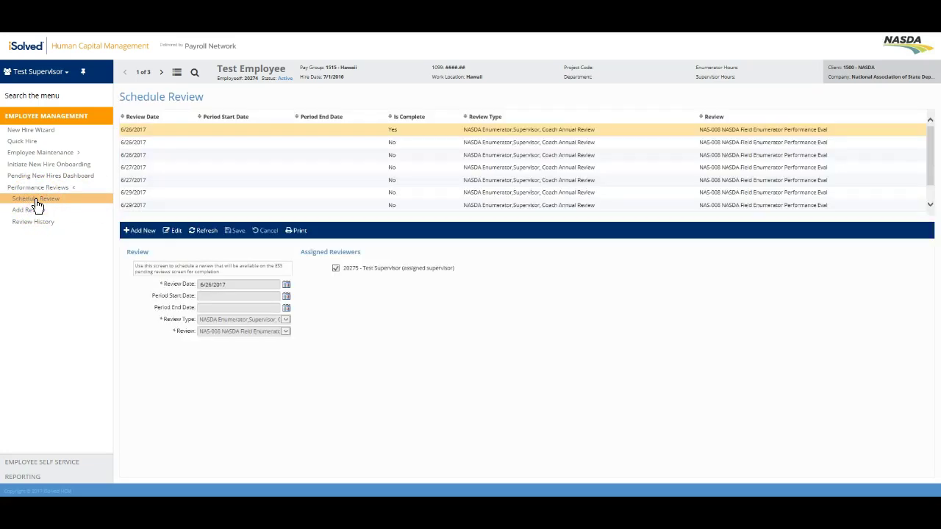
left_click(135, 236)
left_click(142, 235)
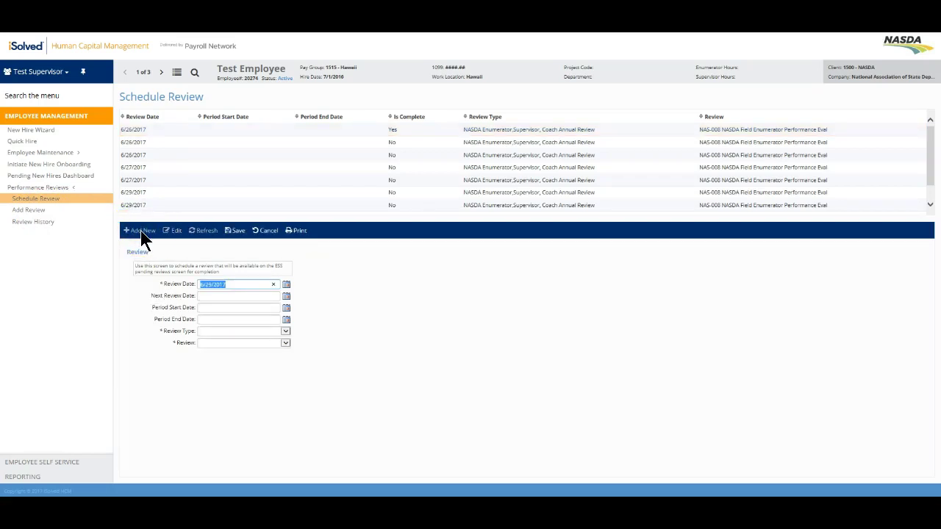
left_click(245, 289)
left_click(182, 320)
Step: Schedule a NASDA Enumerator, Supervisor, Coach Annual Review using the NAS-008 form with the supervisor as reviewer, and save
left_click(285, 331)
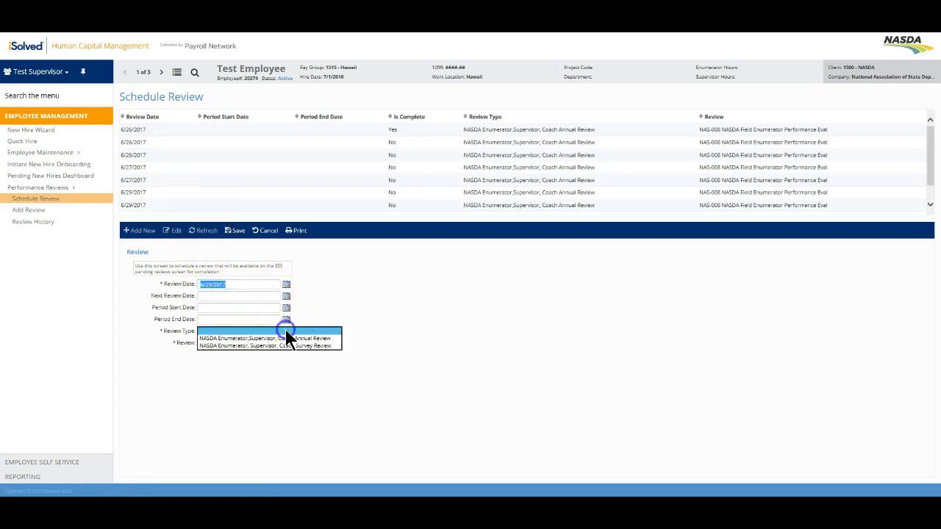
left_click(334, 338)
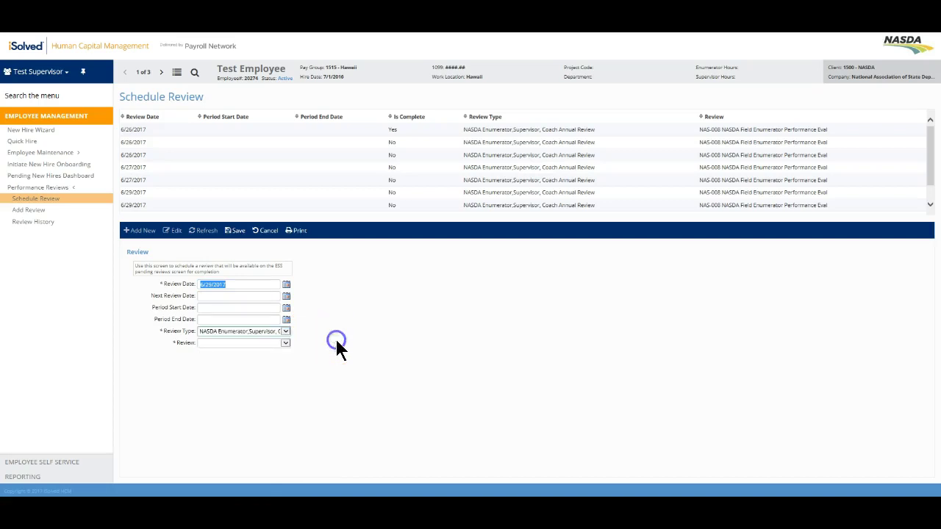
left_click(285, 343)
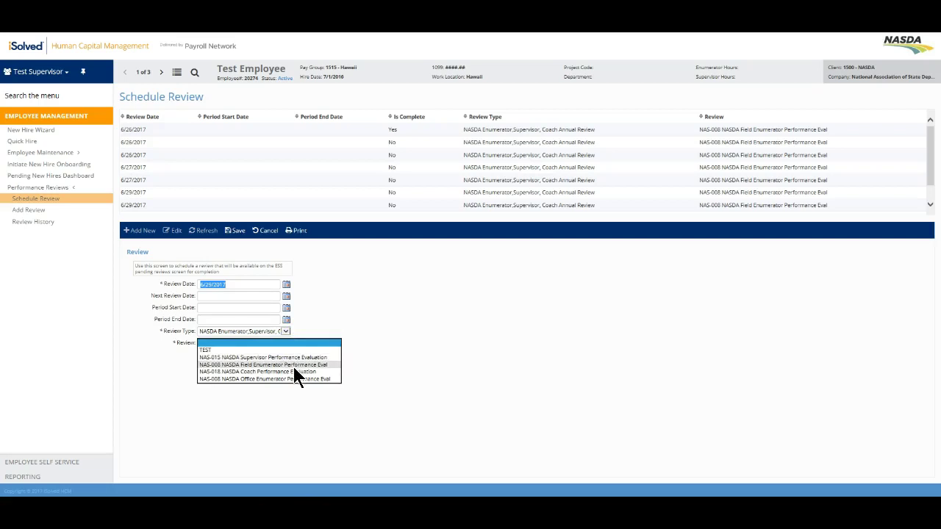
left_click(294, 365)
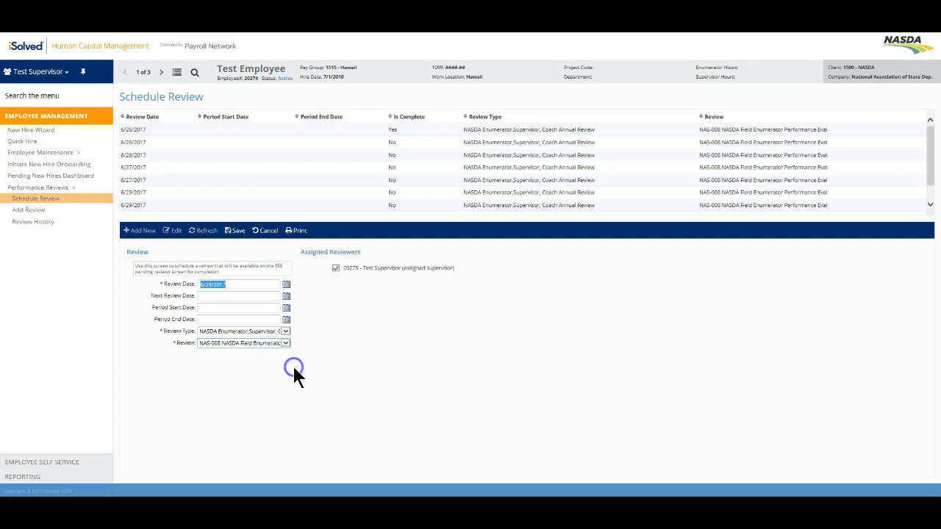
left_click(336, 268)
left_click(238, 233)
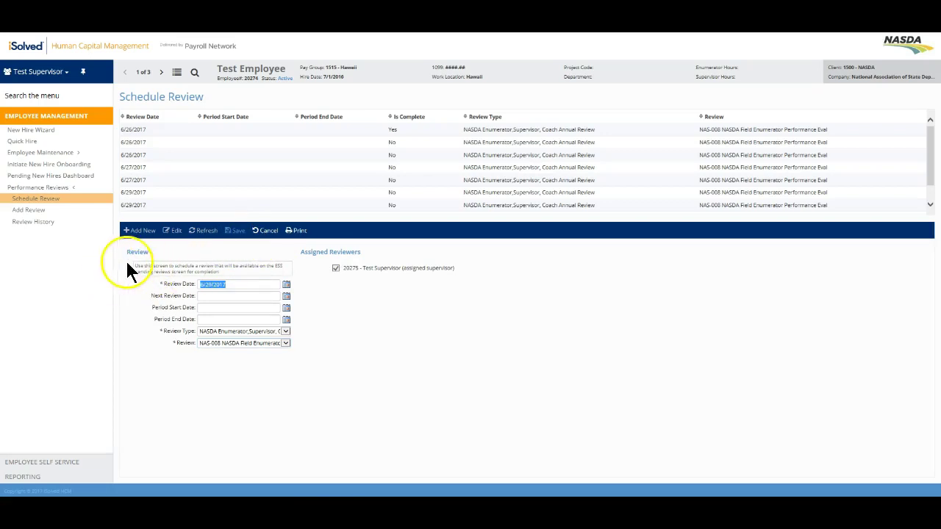
left_click_drag(133, 261, 235, 270)
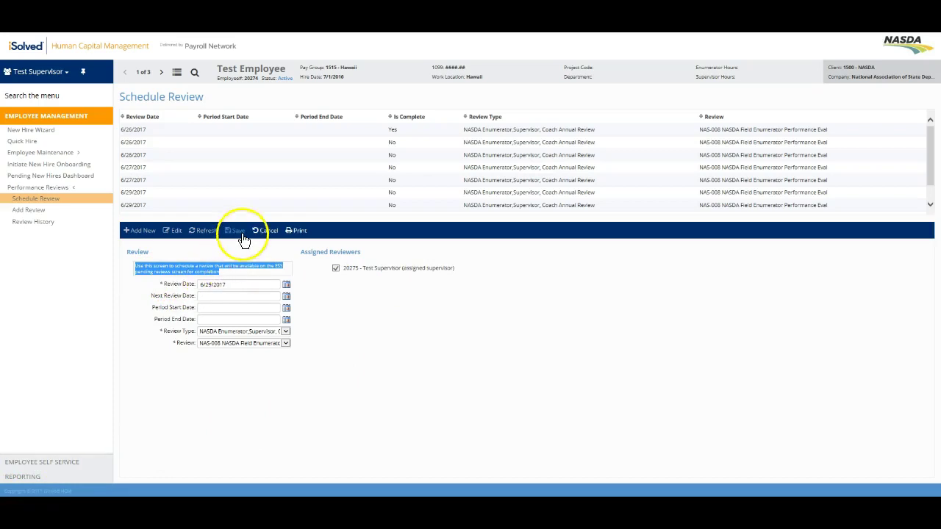
left_click(238, 231)
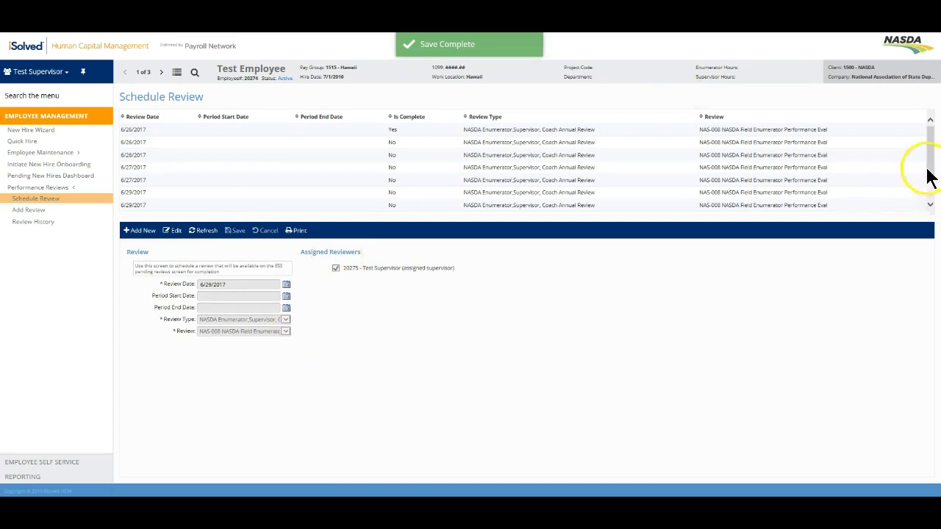
left_click_drag(931, 178, 933, 198)
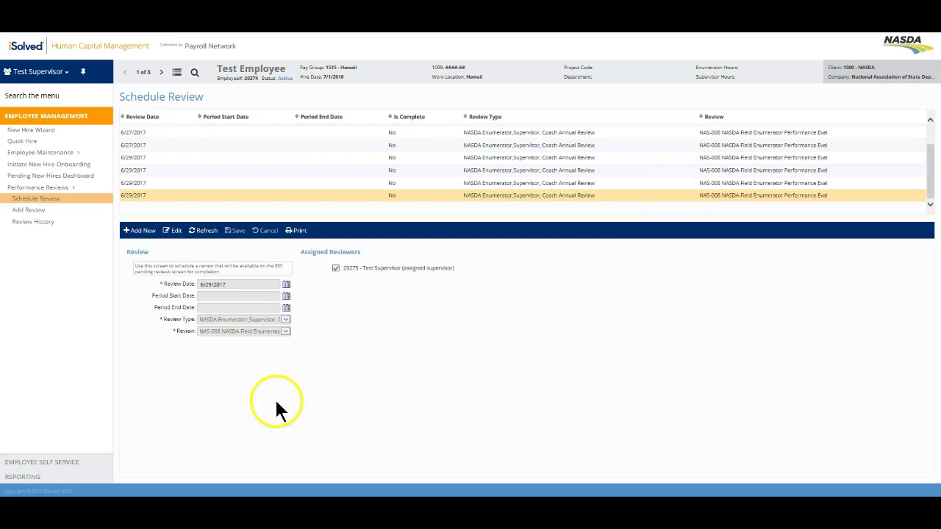
Step: Expand Employee Self Service and open Pending Reviews
left_click(73, 460)
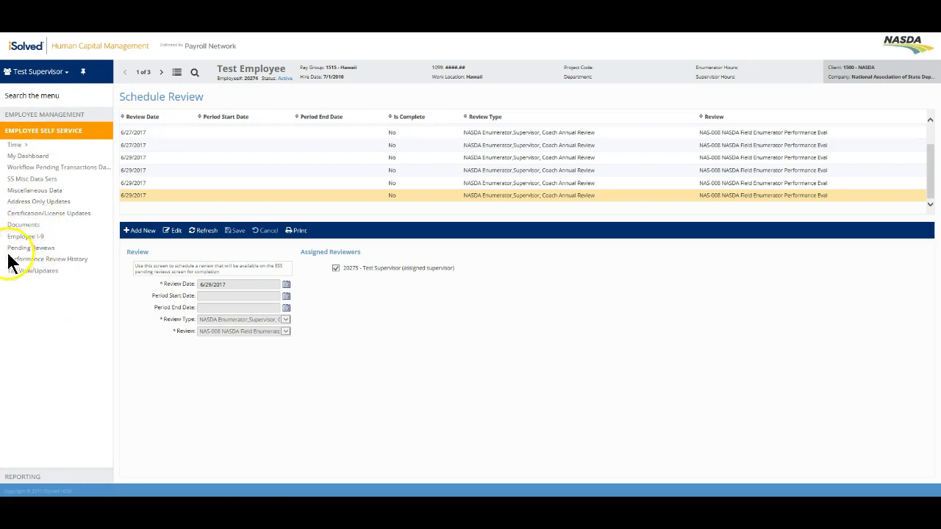
left_click(31, 250)
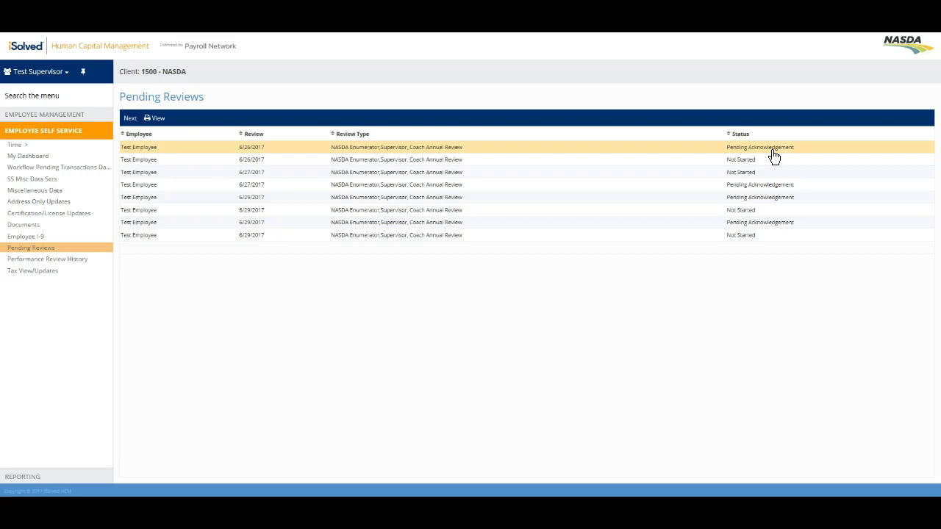
Step: Select the last 6/29/2017 Not Started review in Pending Reviews and start it
left_click(772, 162)
left_click(764, 166)
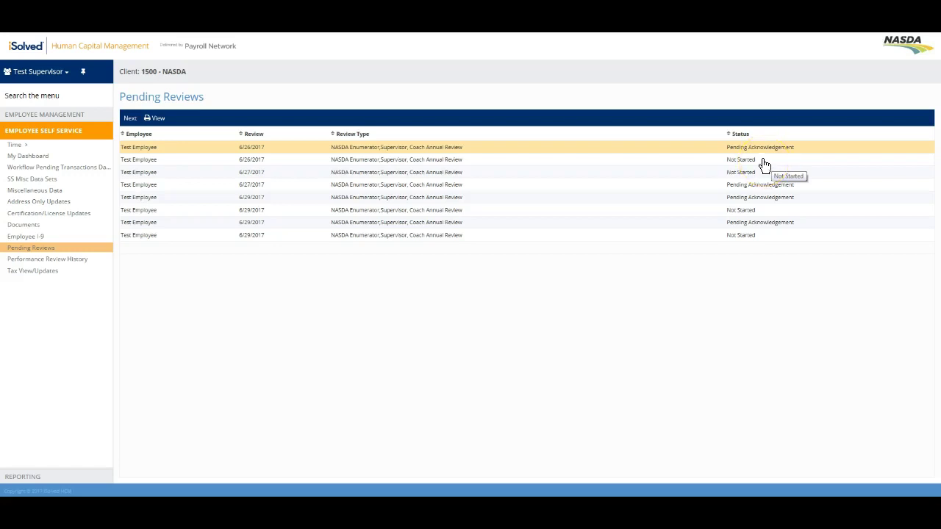
left_click(770, 188)
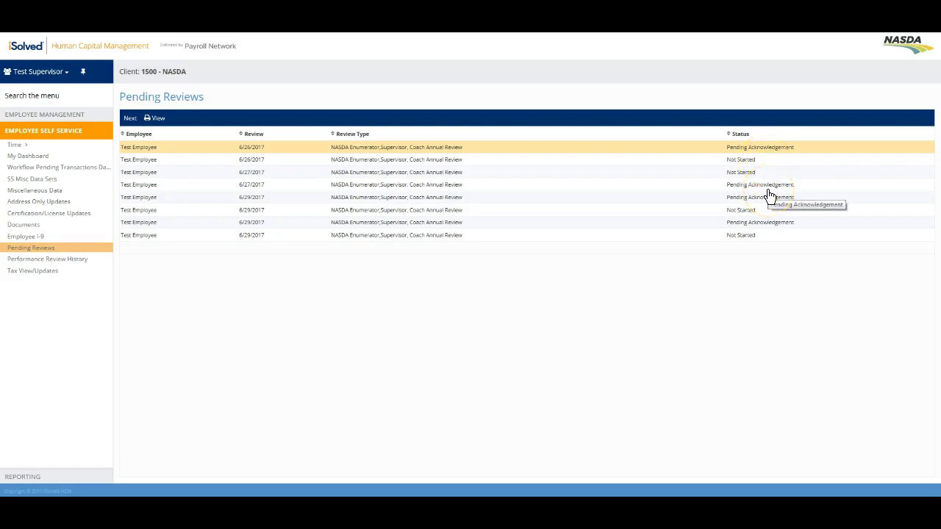
left_click(751, 204)
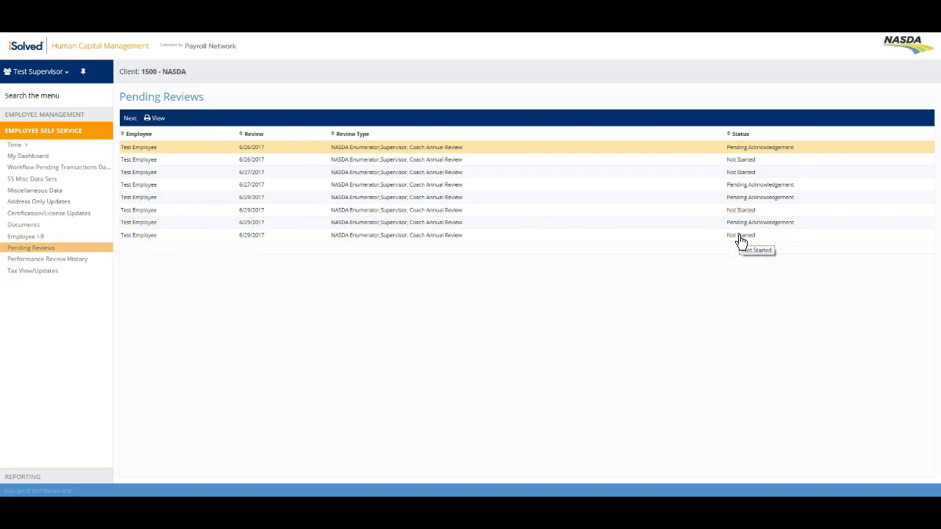
left_click(740, 239)
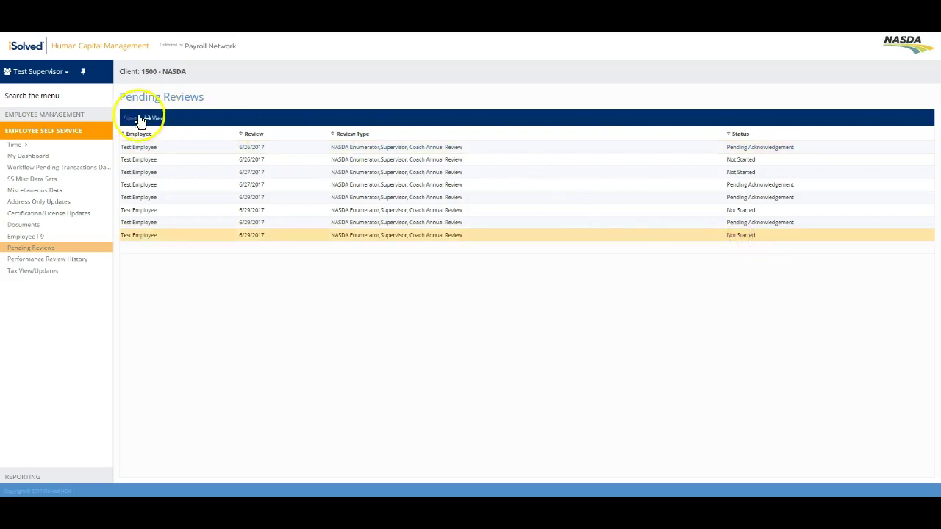
left_click(131, 119)
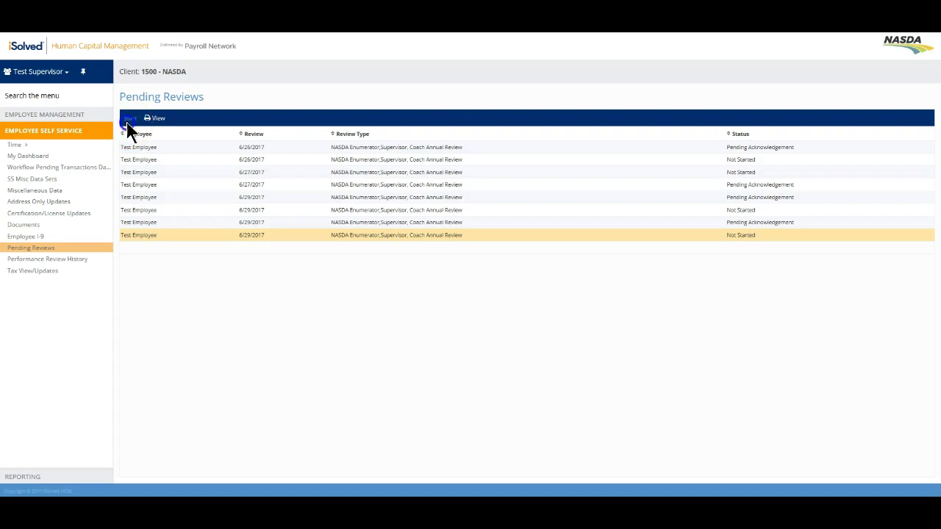
Step: Step through the survey name, sample count, AQR, cost-per-sample and usage questions
left_click(471, 210)
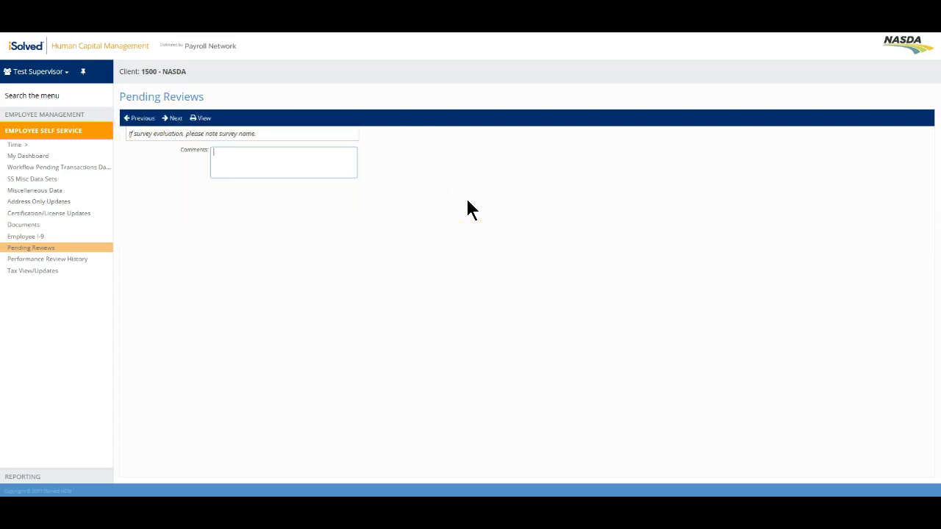
left_click(169, 120)
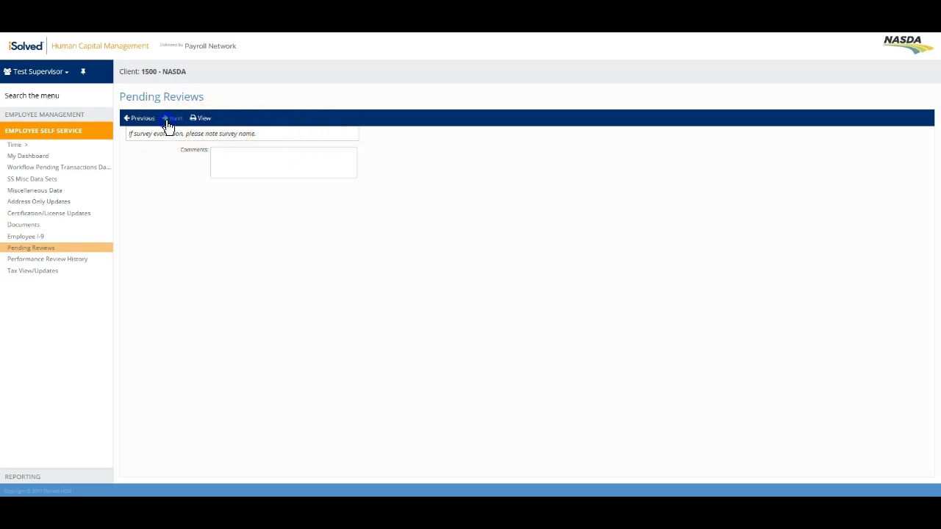
left_click(142, 125)
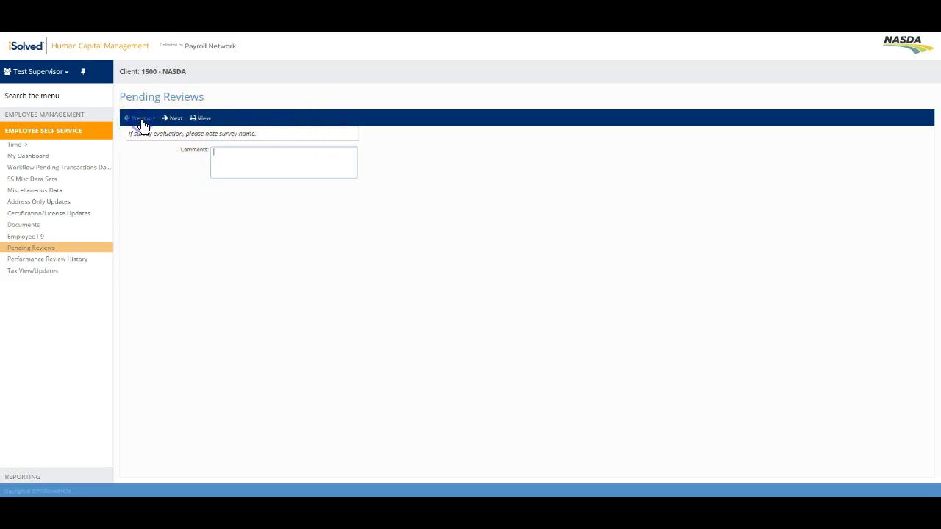
left_click(169, 119)
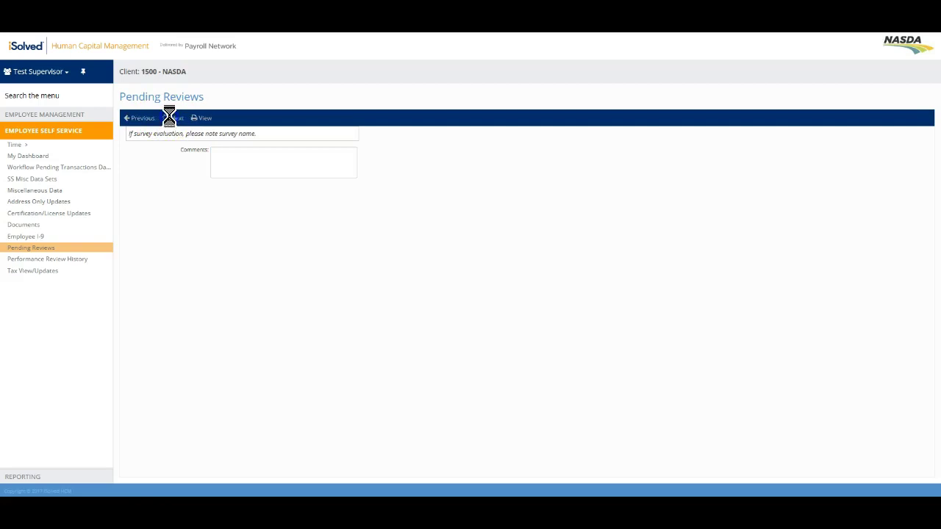
left_click(205, 120)
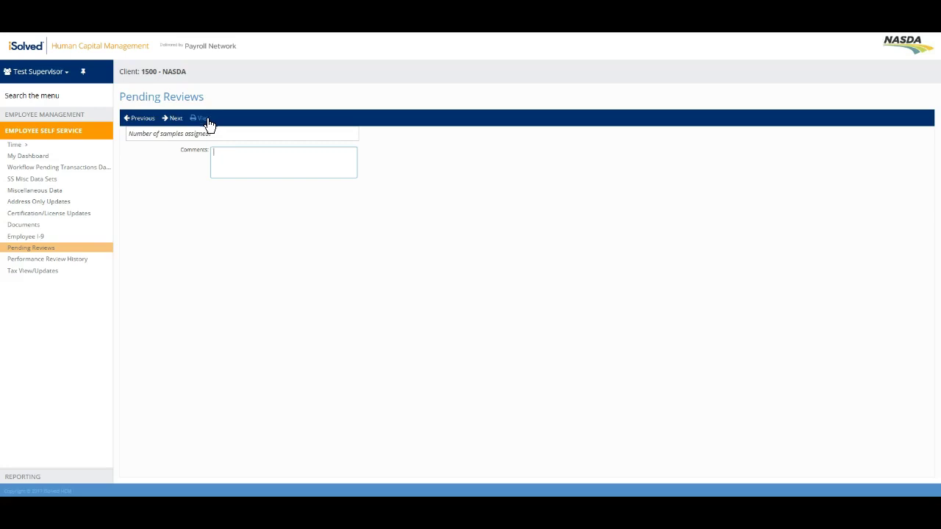
left_click(182, 127)
left_click(182, 126)
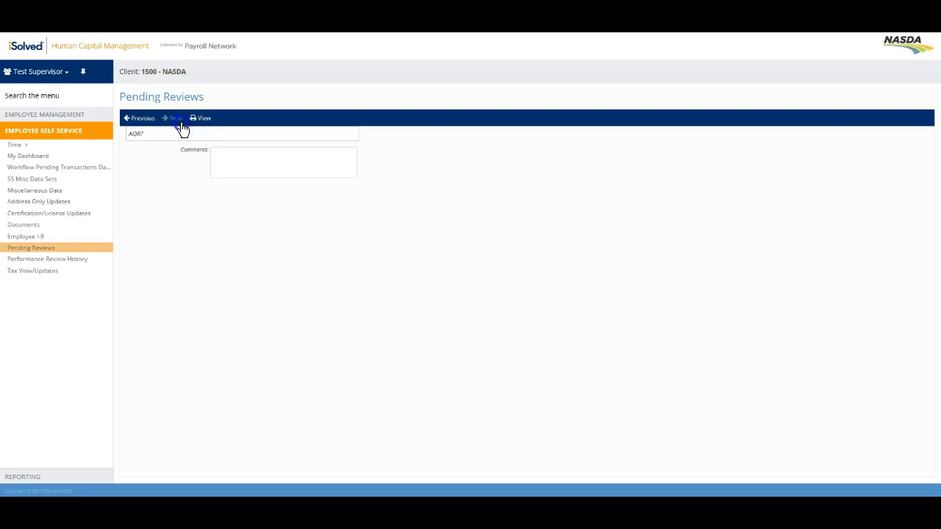
left_click(181, 125)
left_click(181, 125)
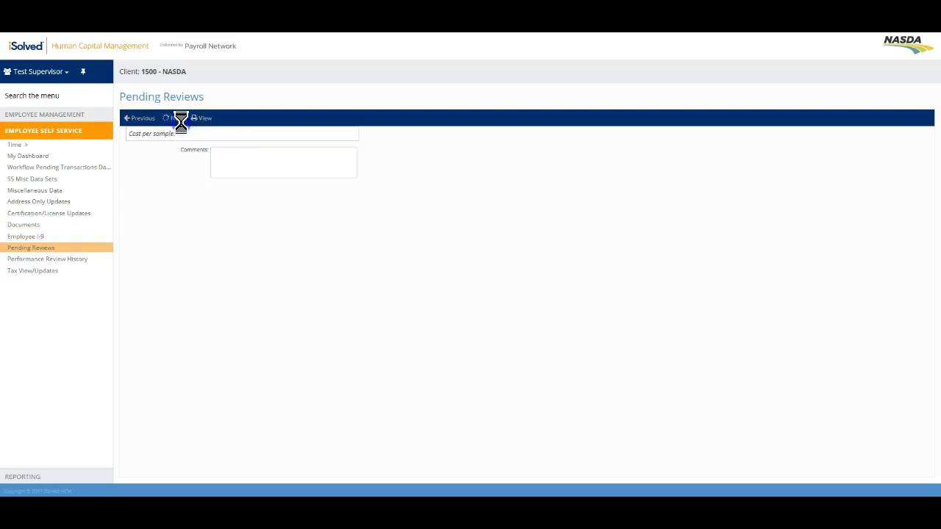
left_click(182, 127)
Step: Advance through Job Knowledge to the Overall rating question and mark the review complete
left_click(182, 126)
left_click(181, 127)
left_click(182, 127)
left_click(180, 123)
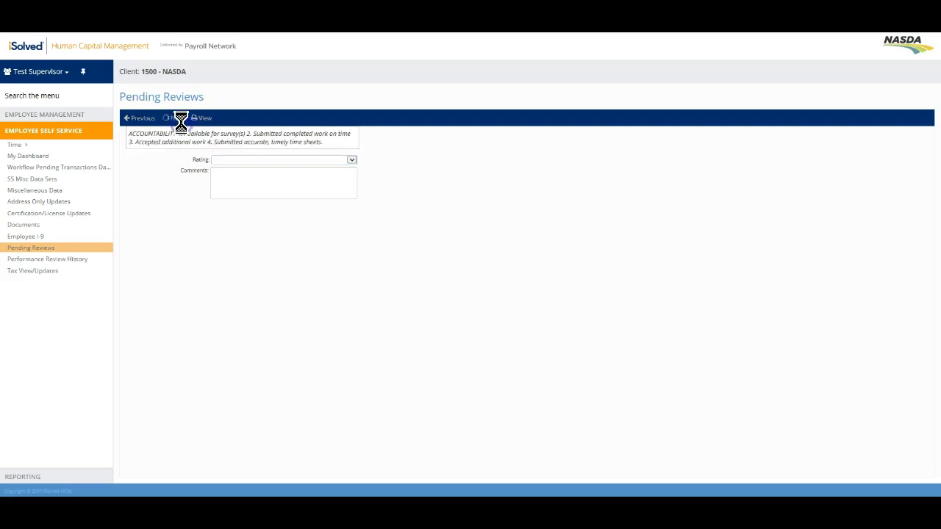
left_click(180, 125)
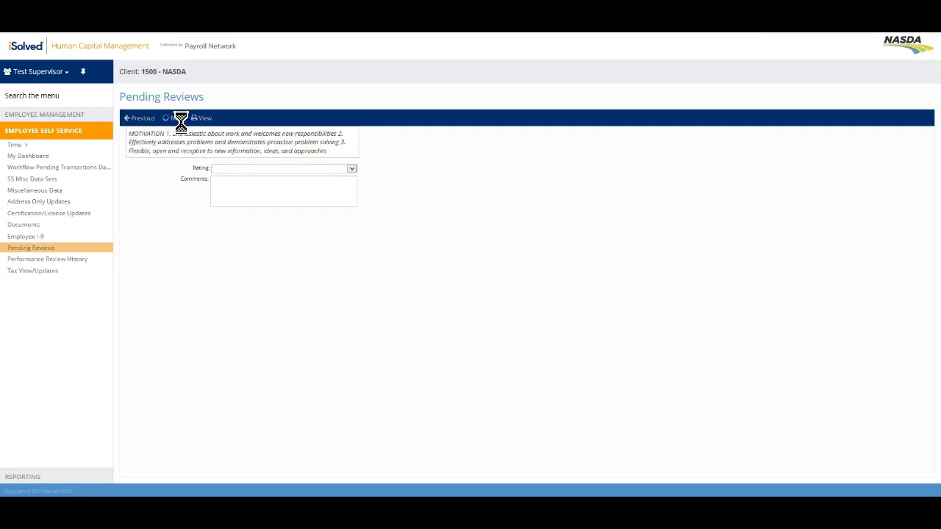
left_click(181, 126)
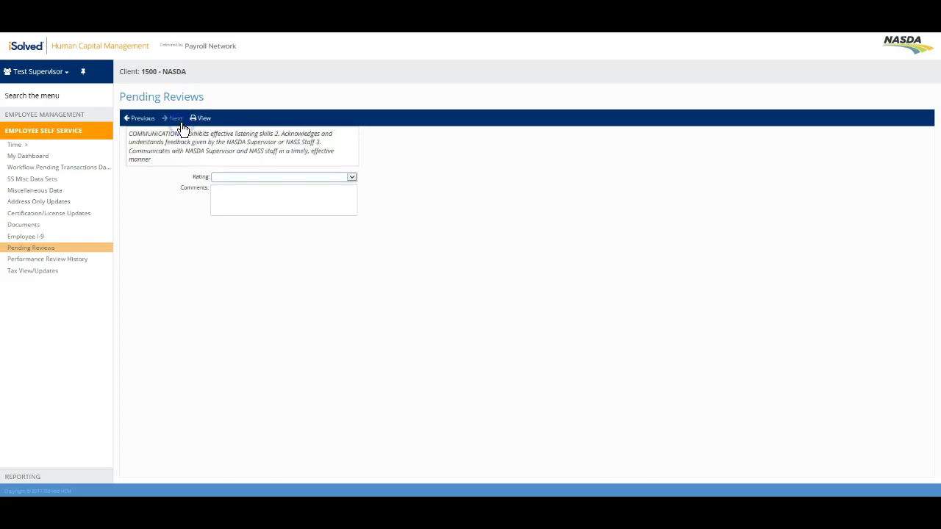
left_click(180, 125)
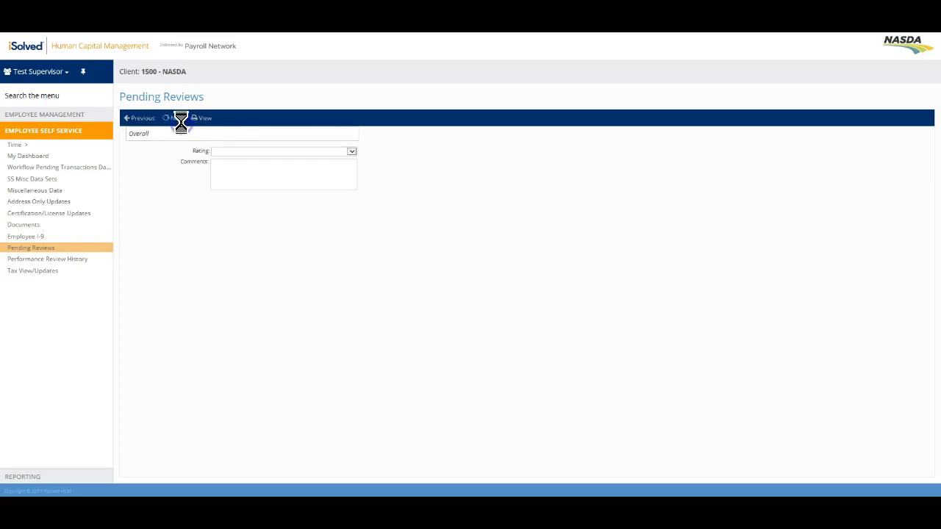
left_click(185, 129)
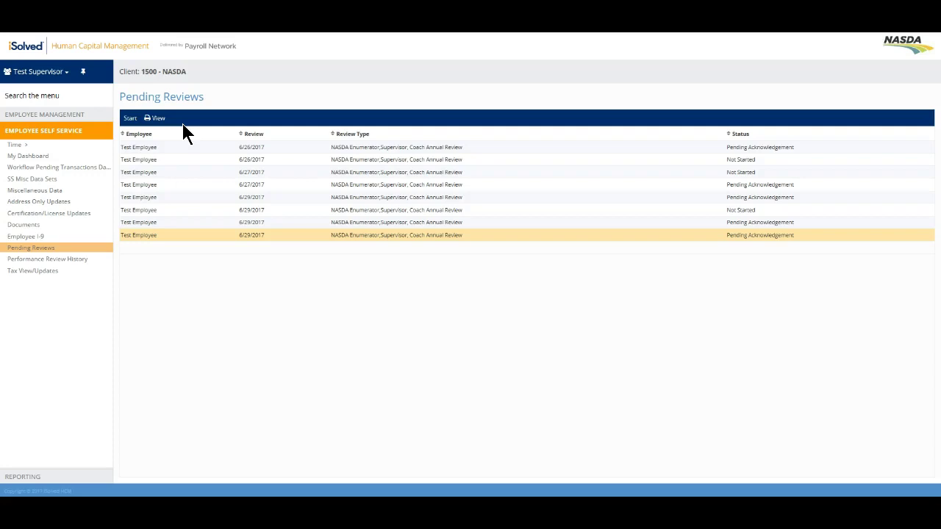
Step: Open Review History under Employee Management's Performance Reviews
left_click(37, 116)
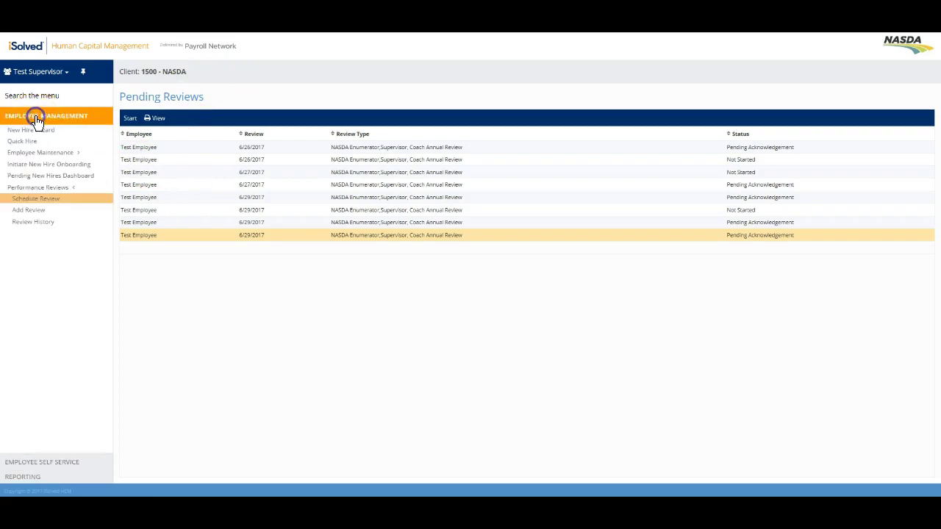
left_click(33, 223)
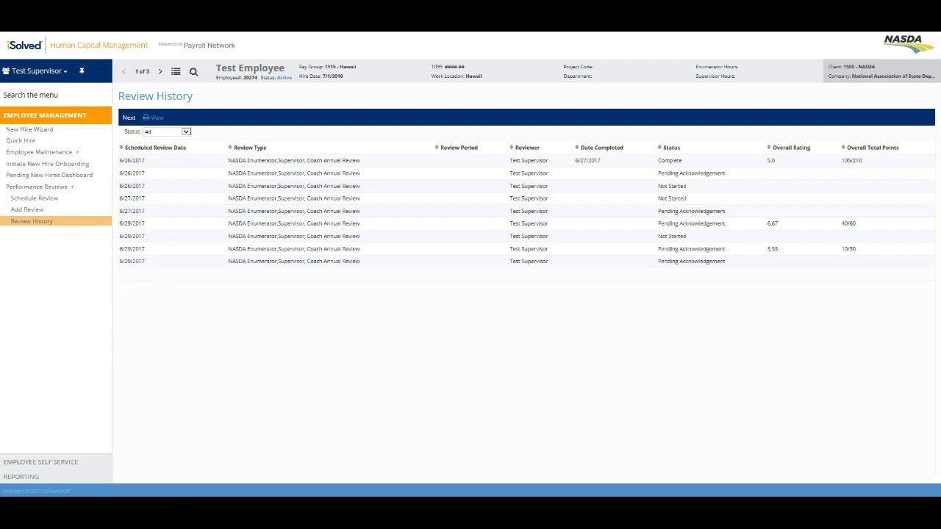
Step: Open Client Reports under Reporting and sort the list by Output Name
left_click(29, 477)
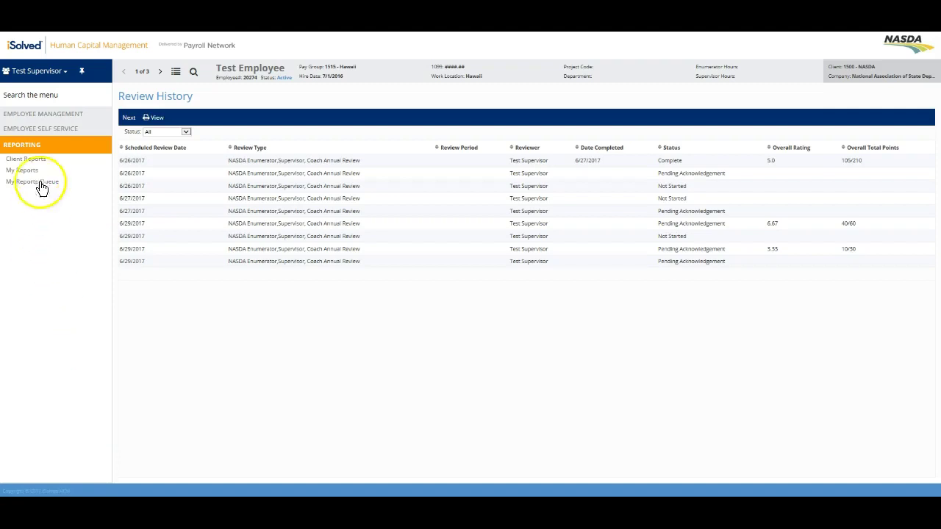
left_click(32, 159)
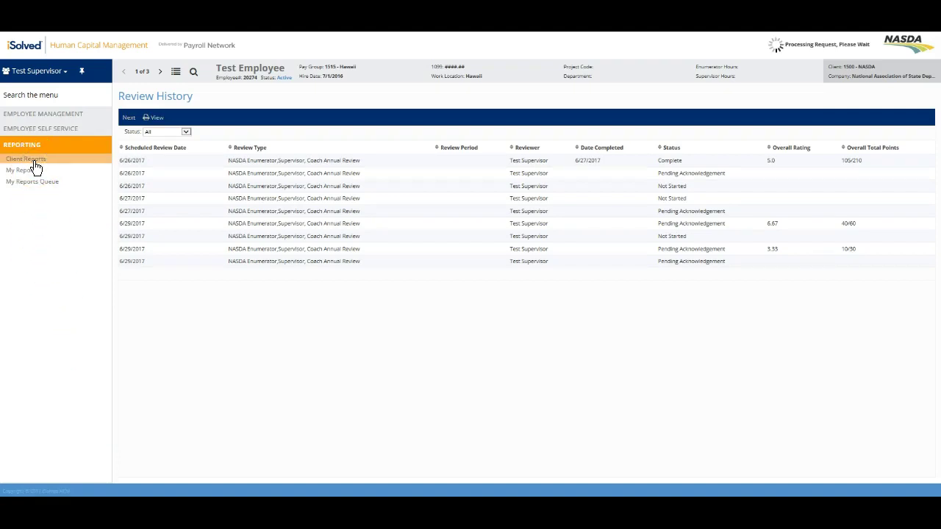
left_click(147, 132)
left_click(147, 118)
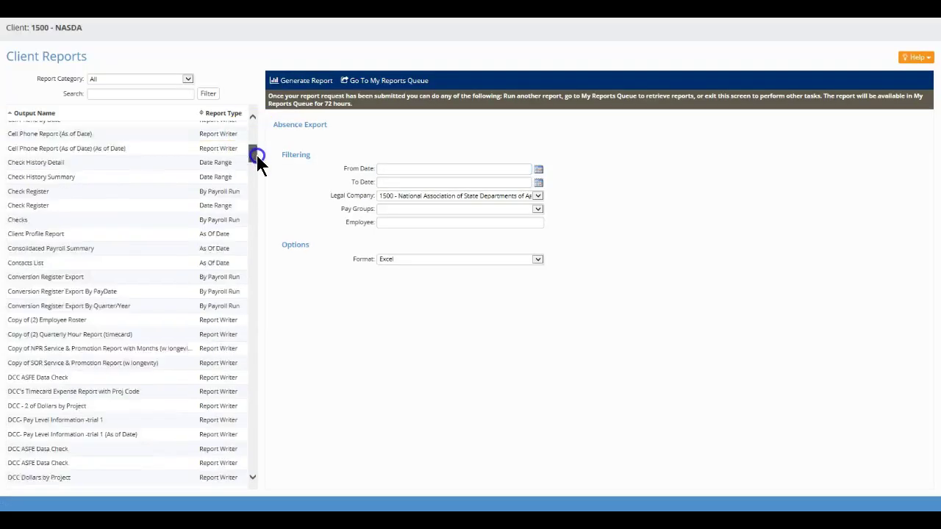
Step: Find Performance Reviews Completed in the list and load its filter form
left_click_drag(256, 157, 252, 367)
scroll(107, 156, "down", 1)
scroll(105, 158, "up", 1)
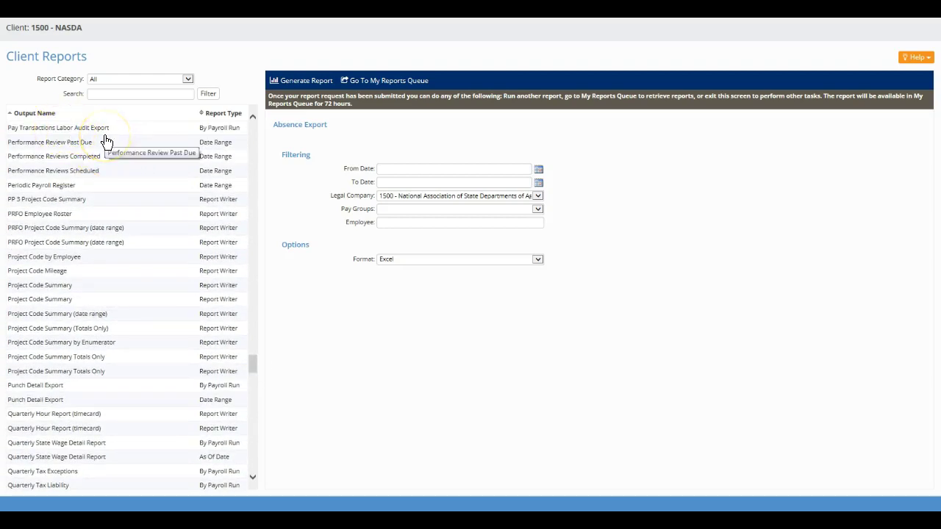
scroll(95, 147, "down", 1)
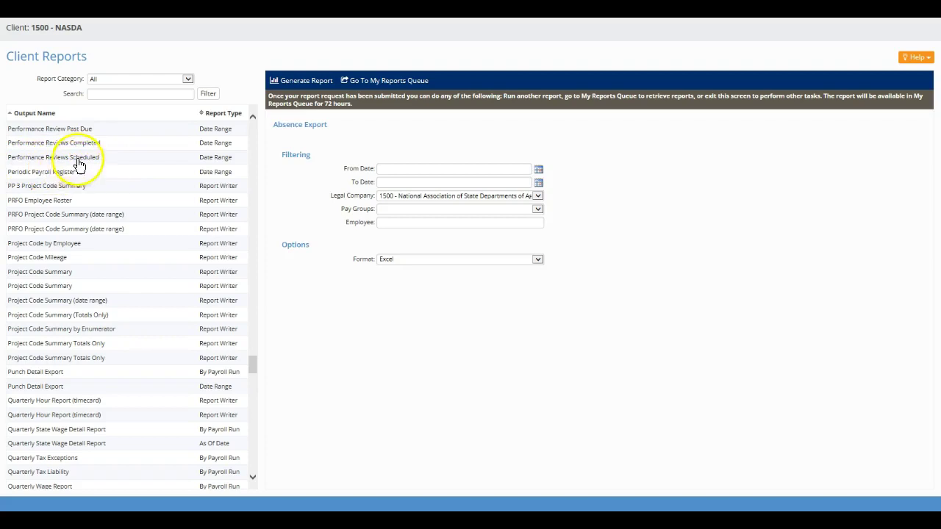
left_click(130, 147)
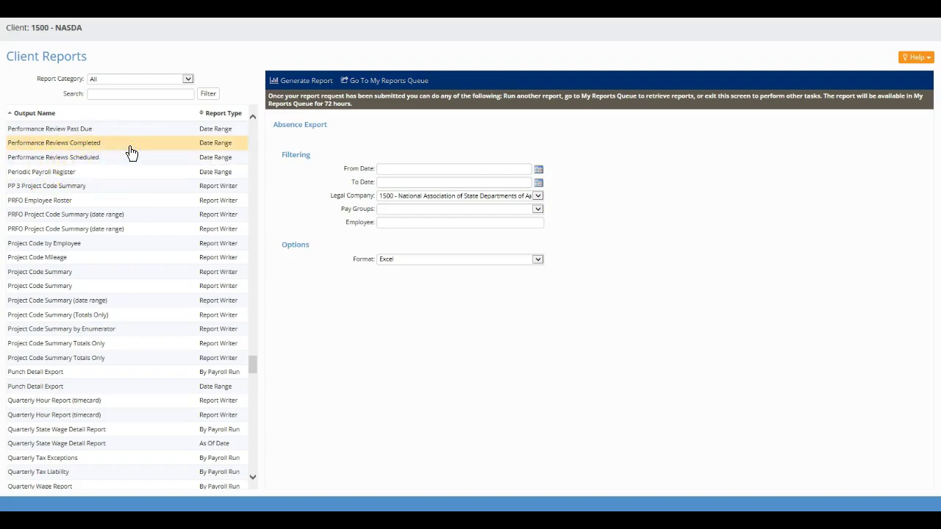
left_click(361, 234)
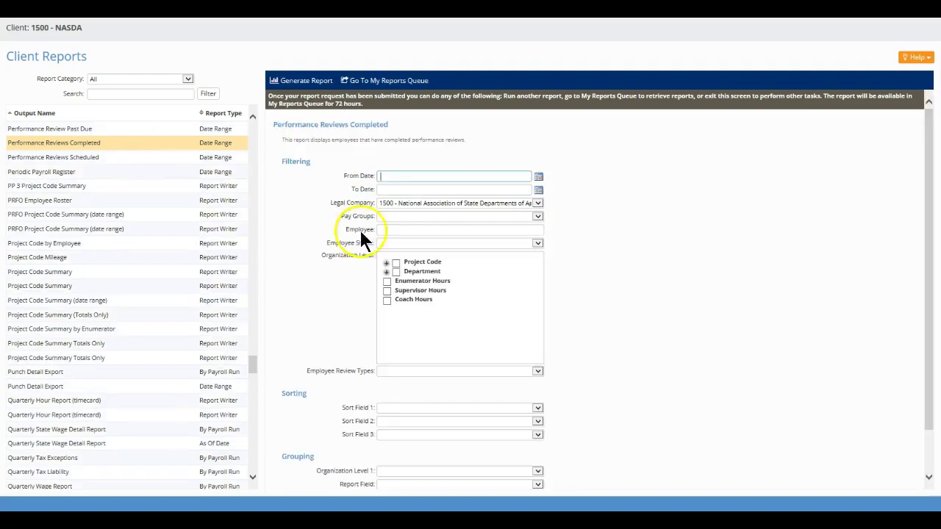
Step: Filter the report to dates 6/1/17 through 6/29/17 and pay group 1515 - Hawaii
left_click(408, 177)
left_click(413, 190)
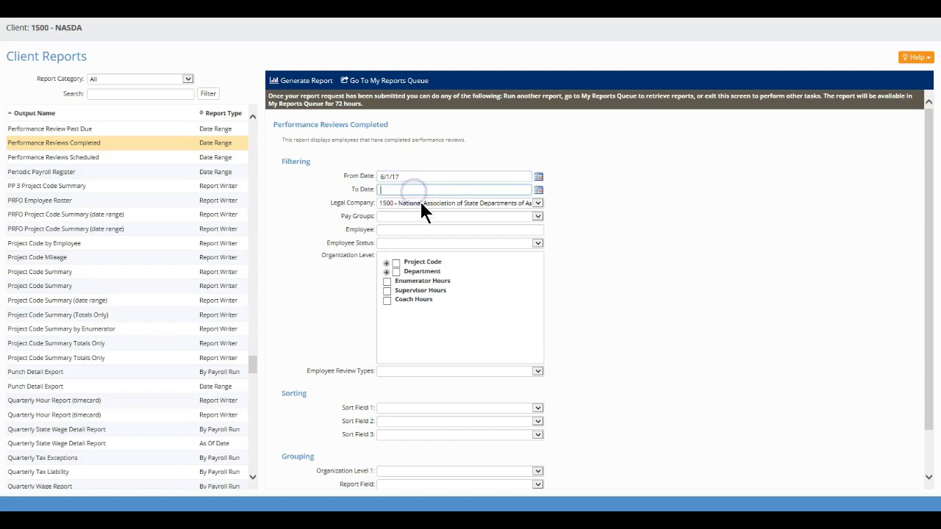
type("6/29/17")
left_click(421, 217)
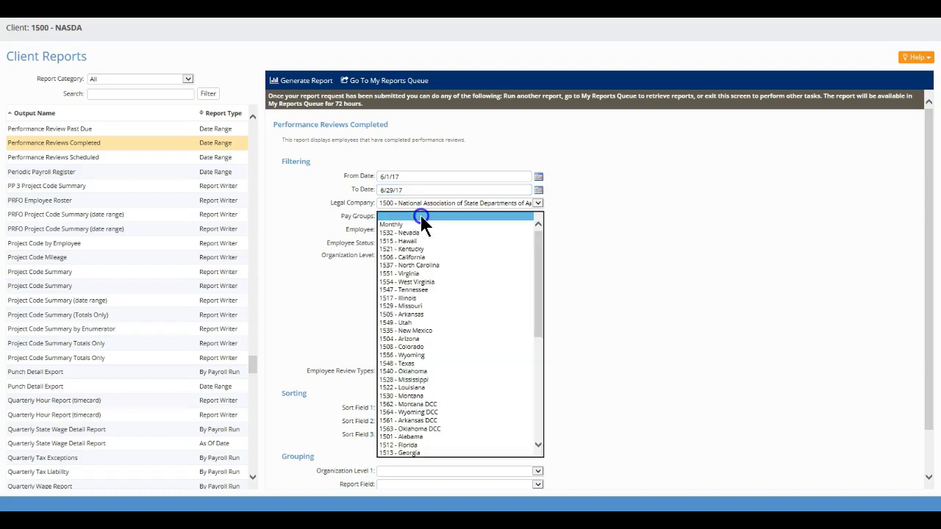
left_click(427, 240)
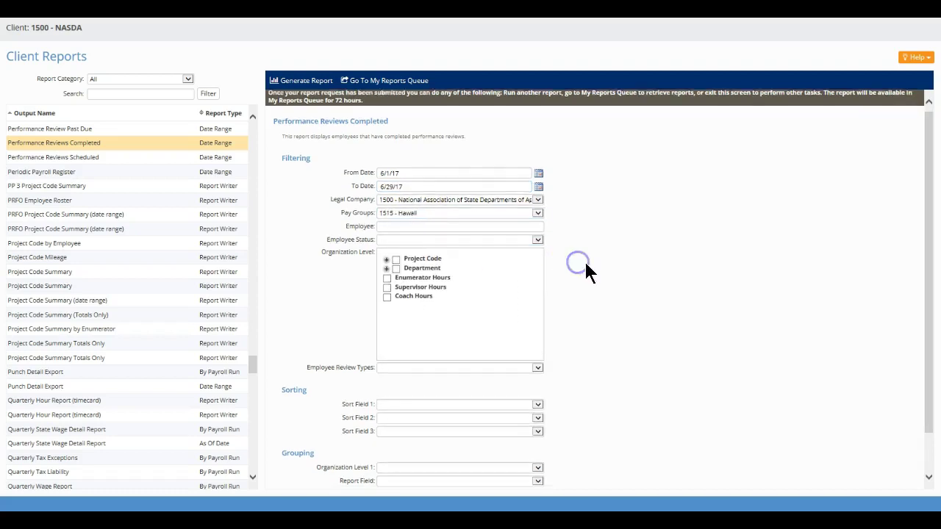
scroll(584, 265, "down", 1)
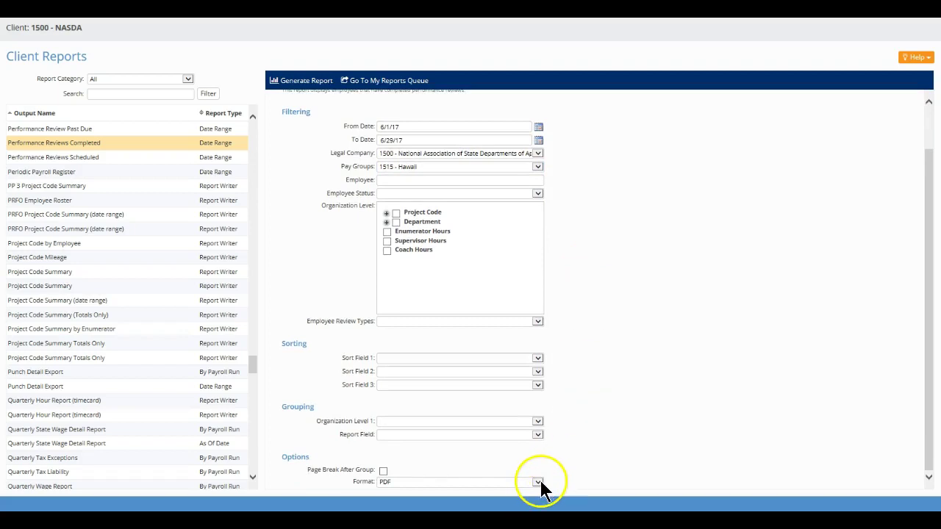
Step: Set the output format to PDF and submit the report for generation
left_click(473, 481)
left_click(492, 486)
left_click(493, 491)
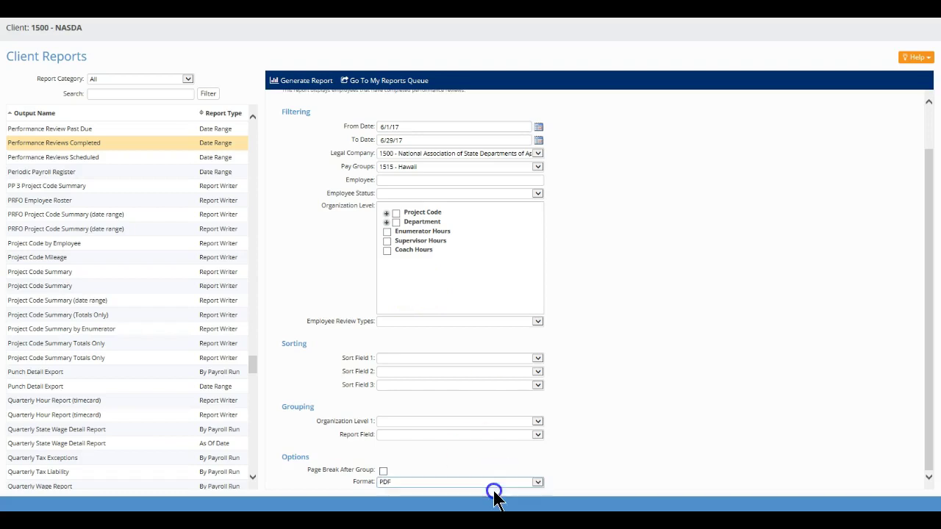
scroll(604, 470, "up", 1)
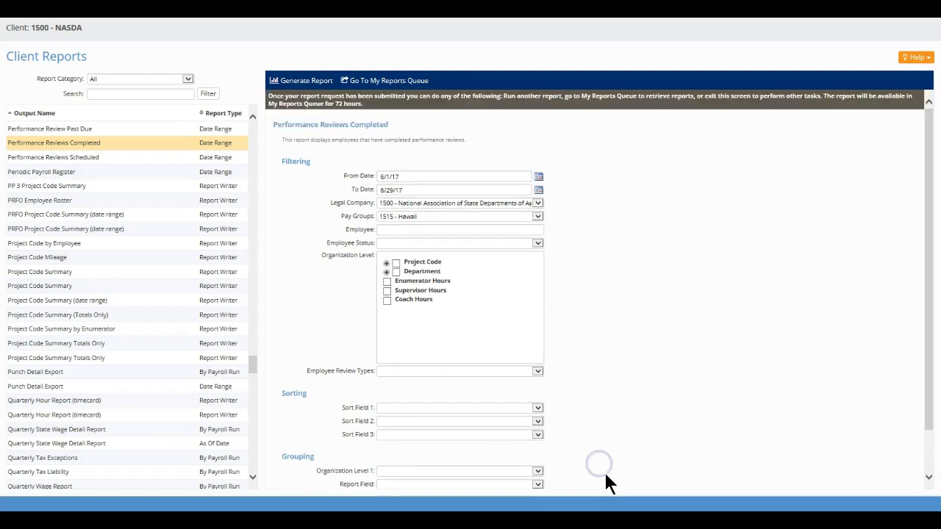
left_click(294, 79)
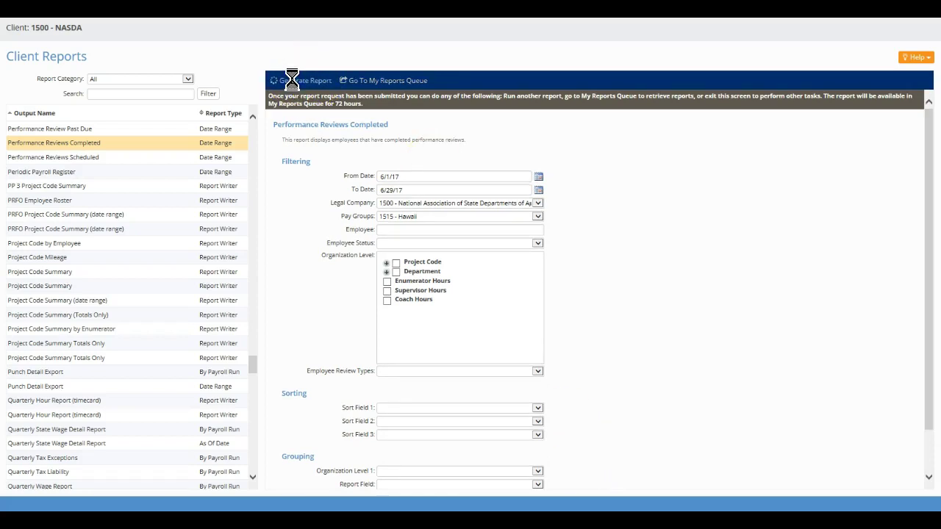
Step: Go to My Reports Queue and view the generated Performance Reviews Completed report
left_click(410, 79)
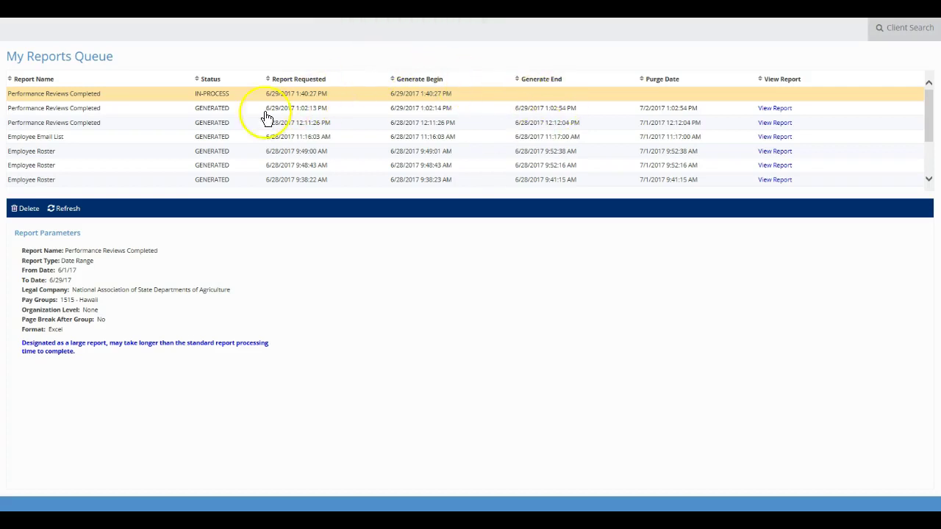
left_click(775, 110)
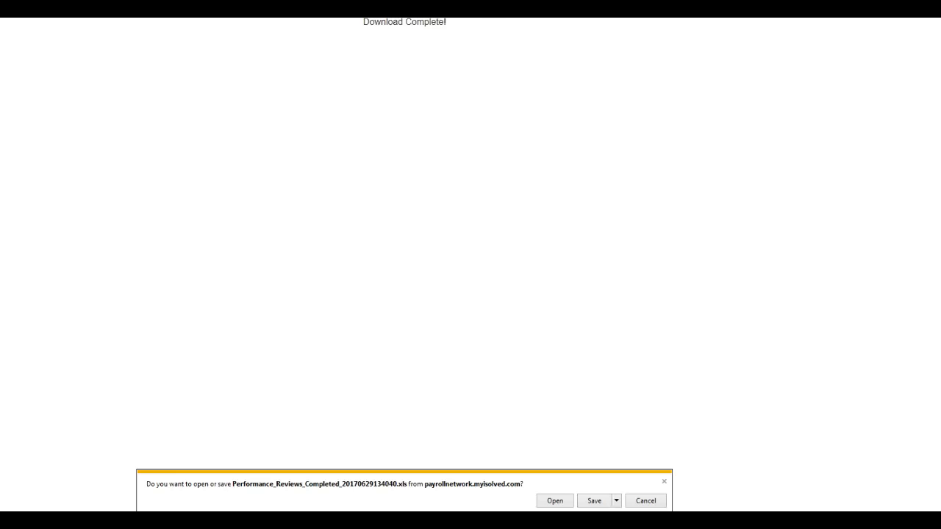
Step: Open the downloaded report in Excel and enlarge the font of the entire sheet
left_click(559, 503)
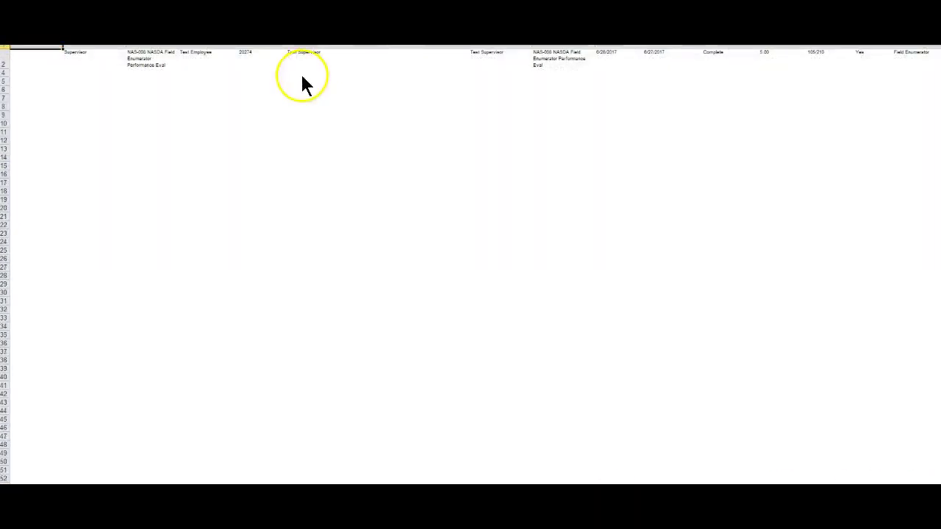
left_click(6, 77)
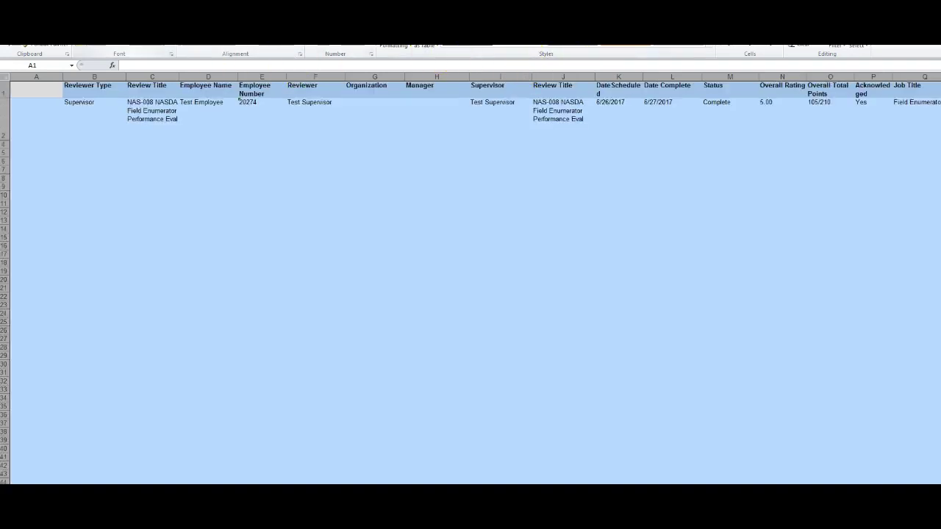
key("ctrl+shift+period")
key("ctrl+shift+period")
key("ctrl+shift+period")
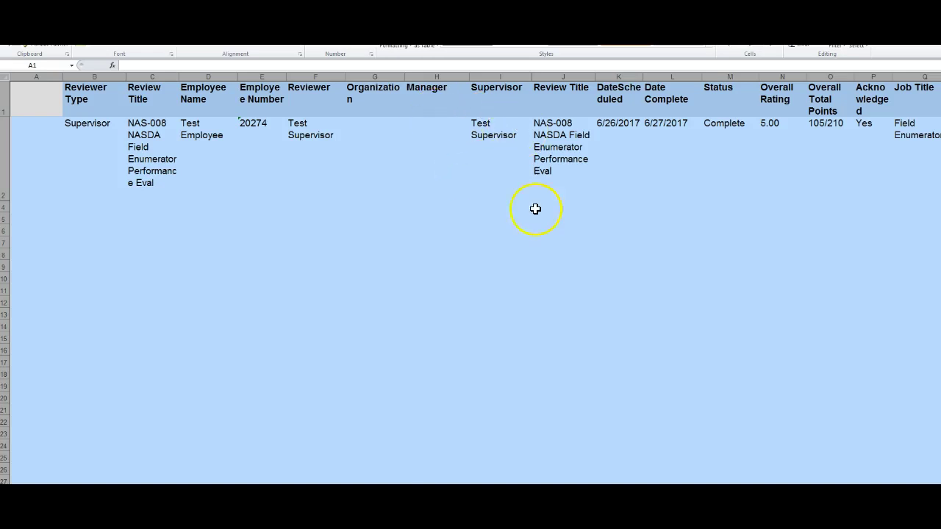
Step: AutoFit all columns and highlight the Status, Overall Rating, Total Points, Acknowledged, Job Title and Job Code cells
scroll(471, 280, "right", 2)
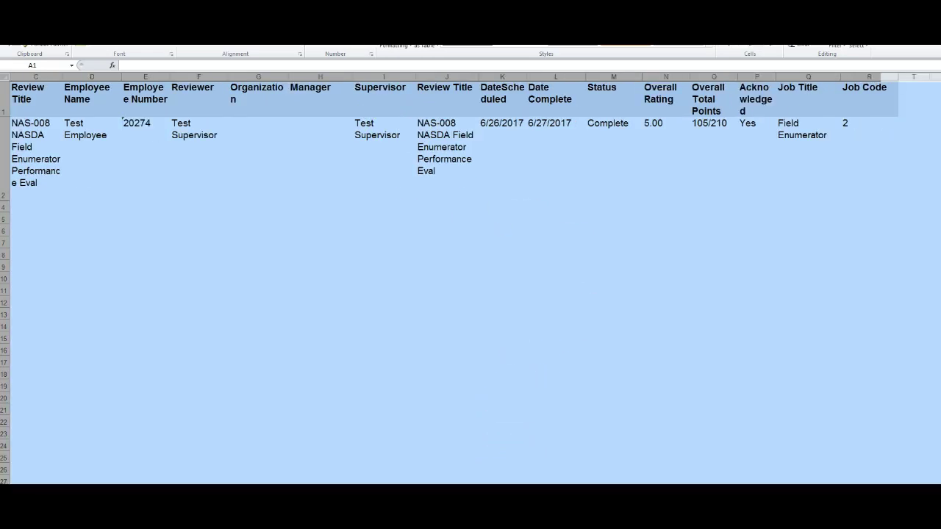
double_click(522, 74)
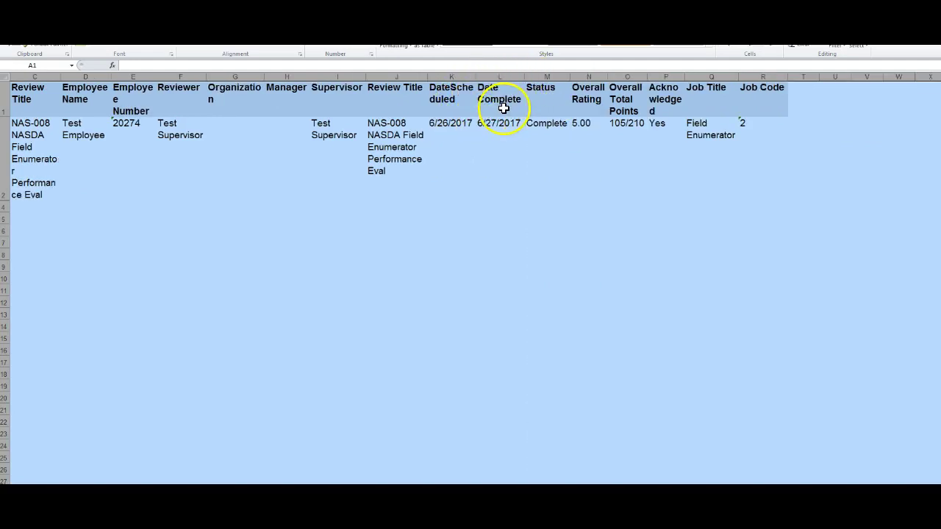
left_click_drag(544, 98, 548, 162)
left_click_drag(594, 95, 605, 143)
left_click_drag(624, 84, 618, 156)
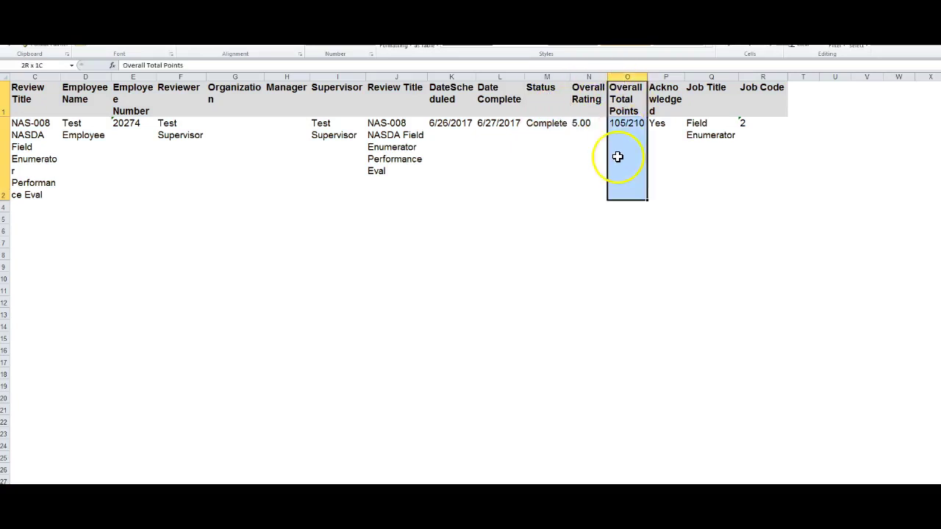
left_click_drag(661, 87, 662, 137)
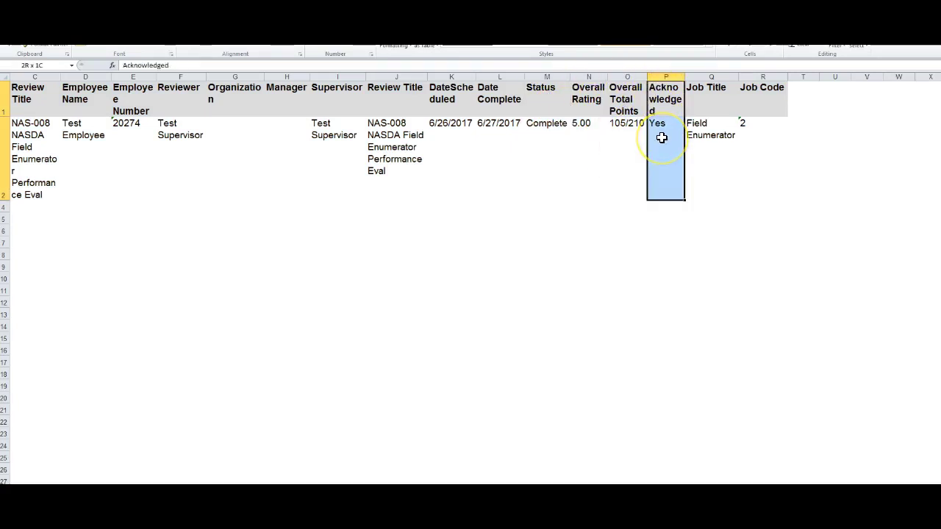
left_click_drag(699, 99, 708, 145)
left_click_drag(750, 98, 766, 132)
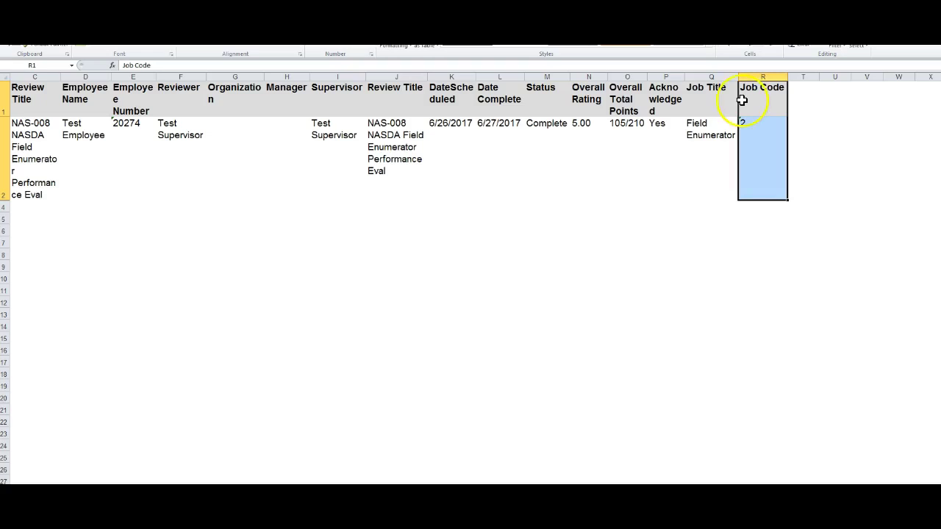
Step: Point out the review's Complete status and Acknowledged value Yes
left_click(533, 133)
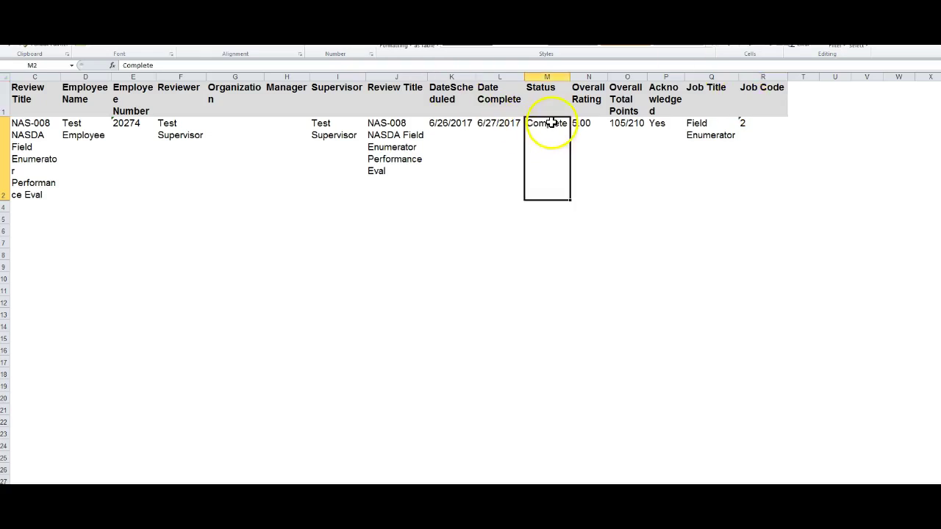
left_click(674, 126)
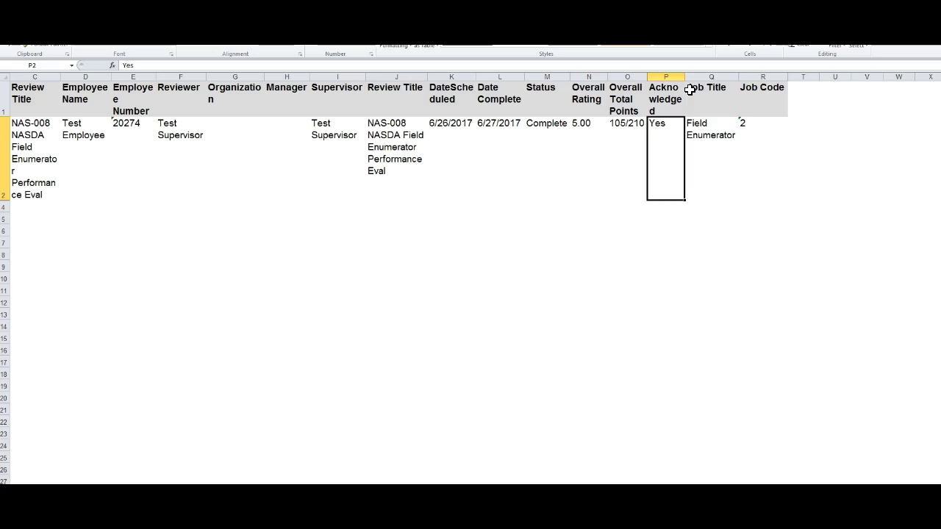
left_click(555, 125)
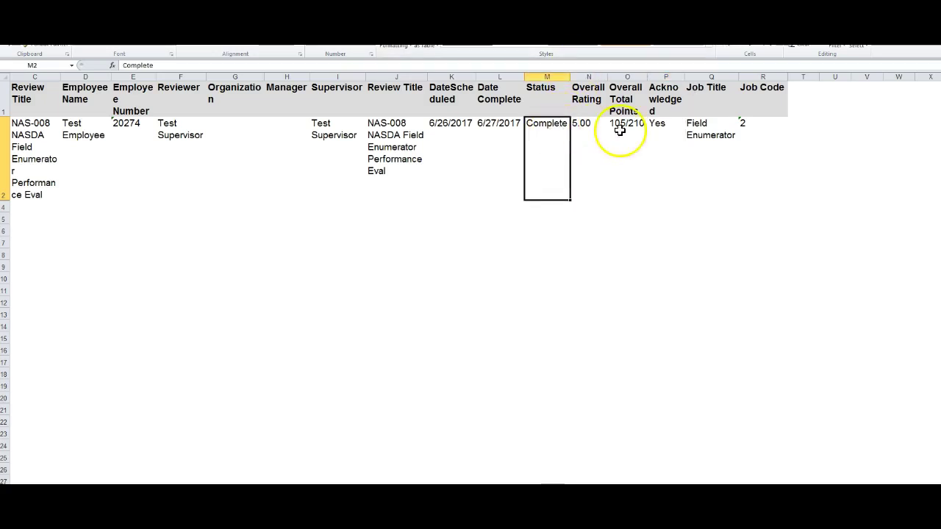
left_click(658, 125)
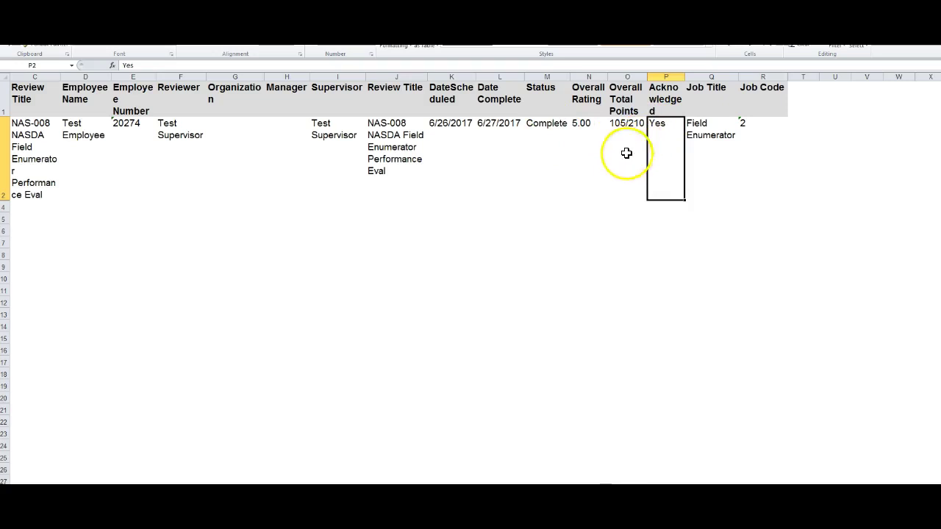